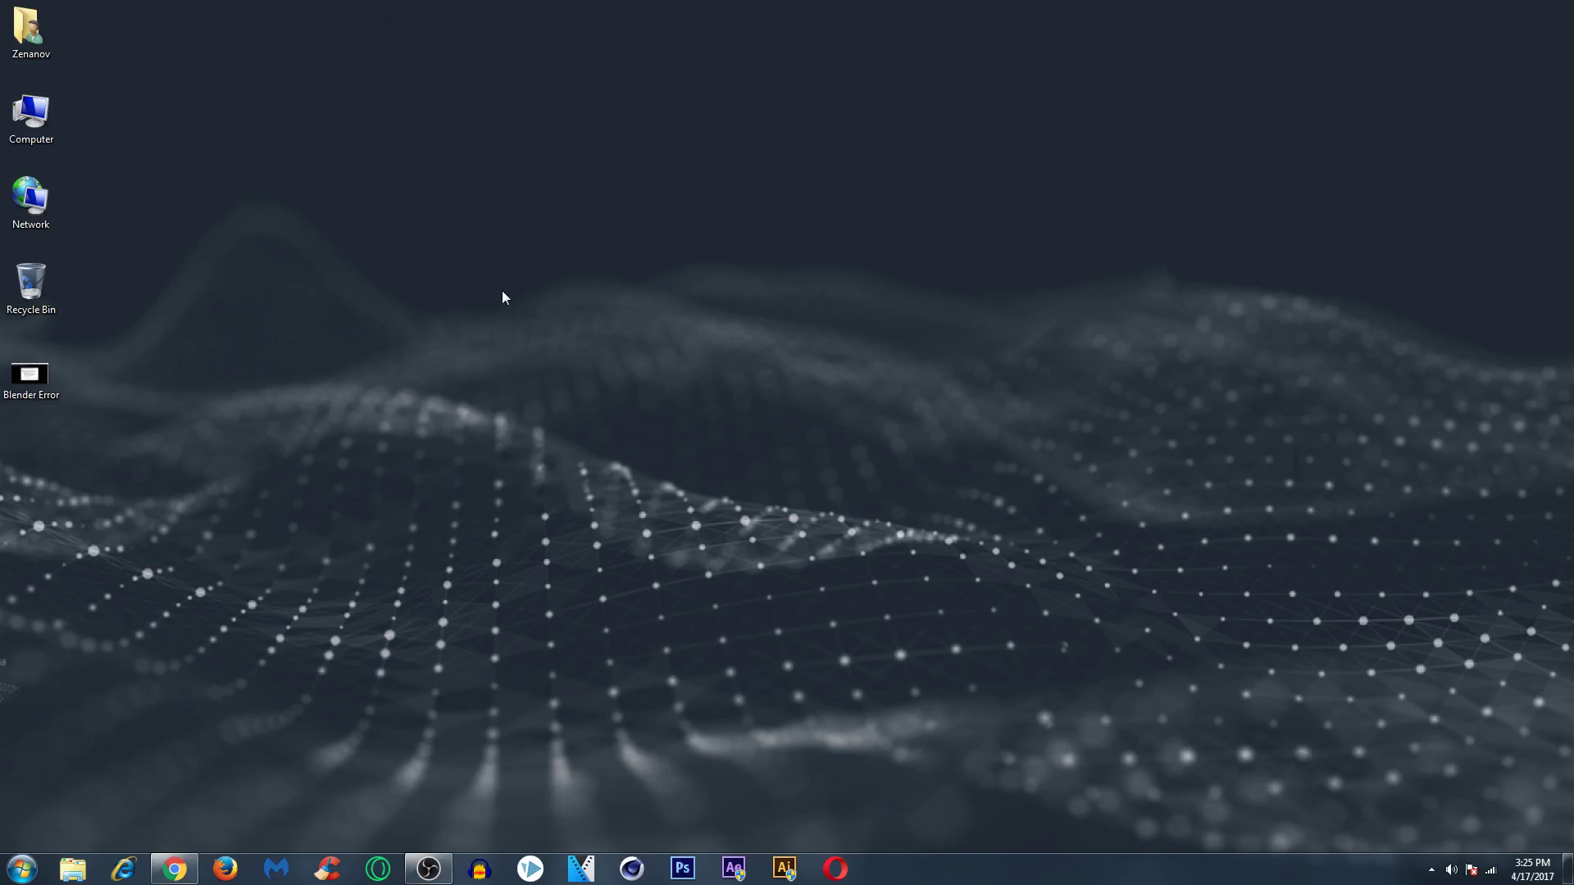
View the Blender Error screenshot from the desktop, then close it.
{"action": "right_click", "coordinate": [39, 373]}
{"action": "left_click", "coordinate": [92, 348]}
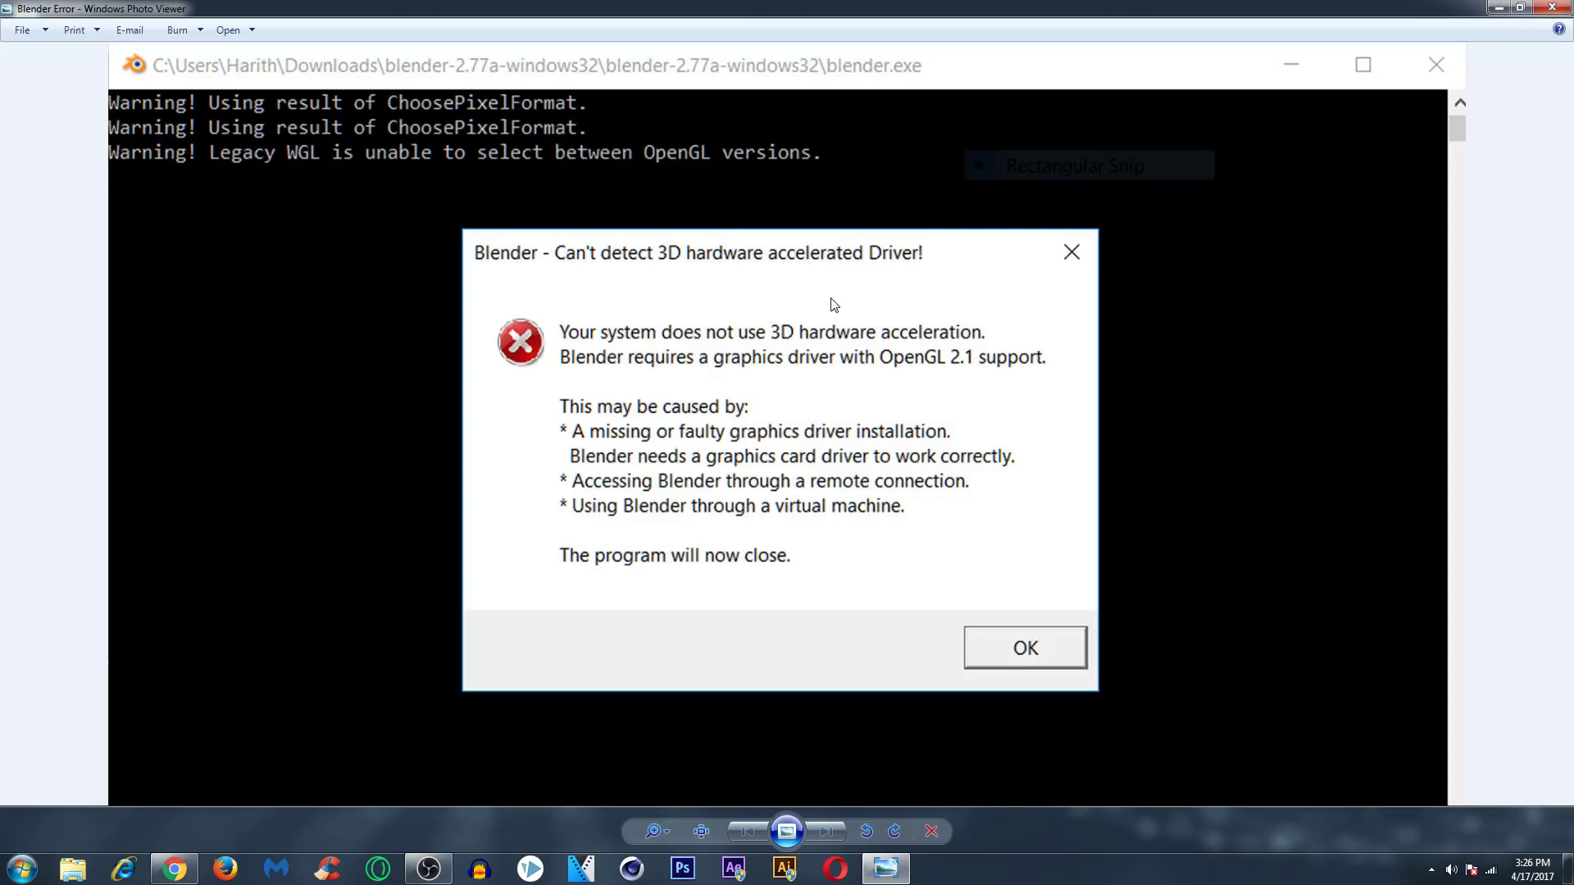
{"action": "scroll", "coordinate": [761, 370], "scroll_direction": "up", "scroll_amount": 1}
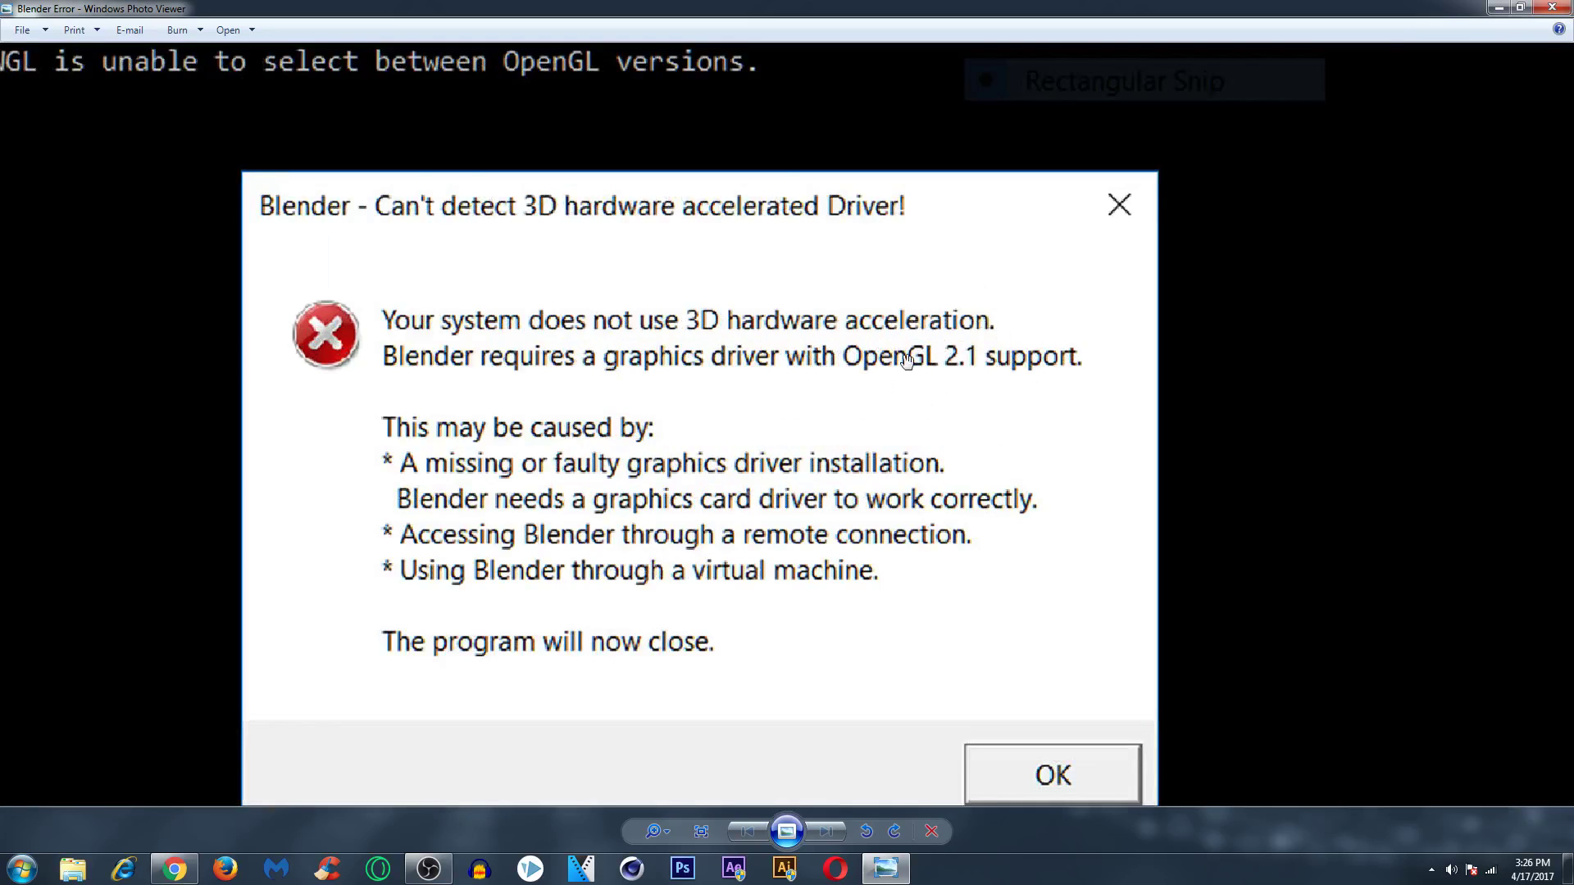
{"action": "scroll", "coordinate": [906, 361], "scroll_direction": "up", "scroll_amount": 1}
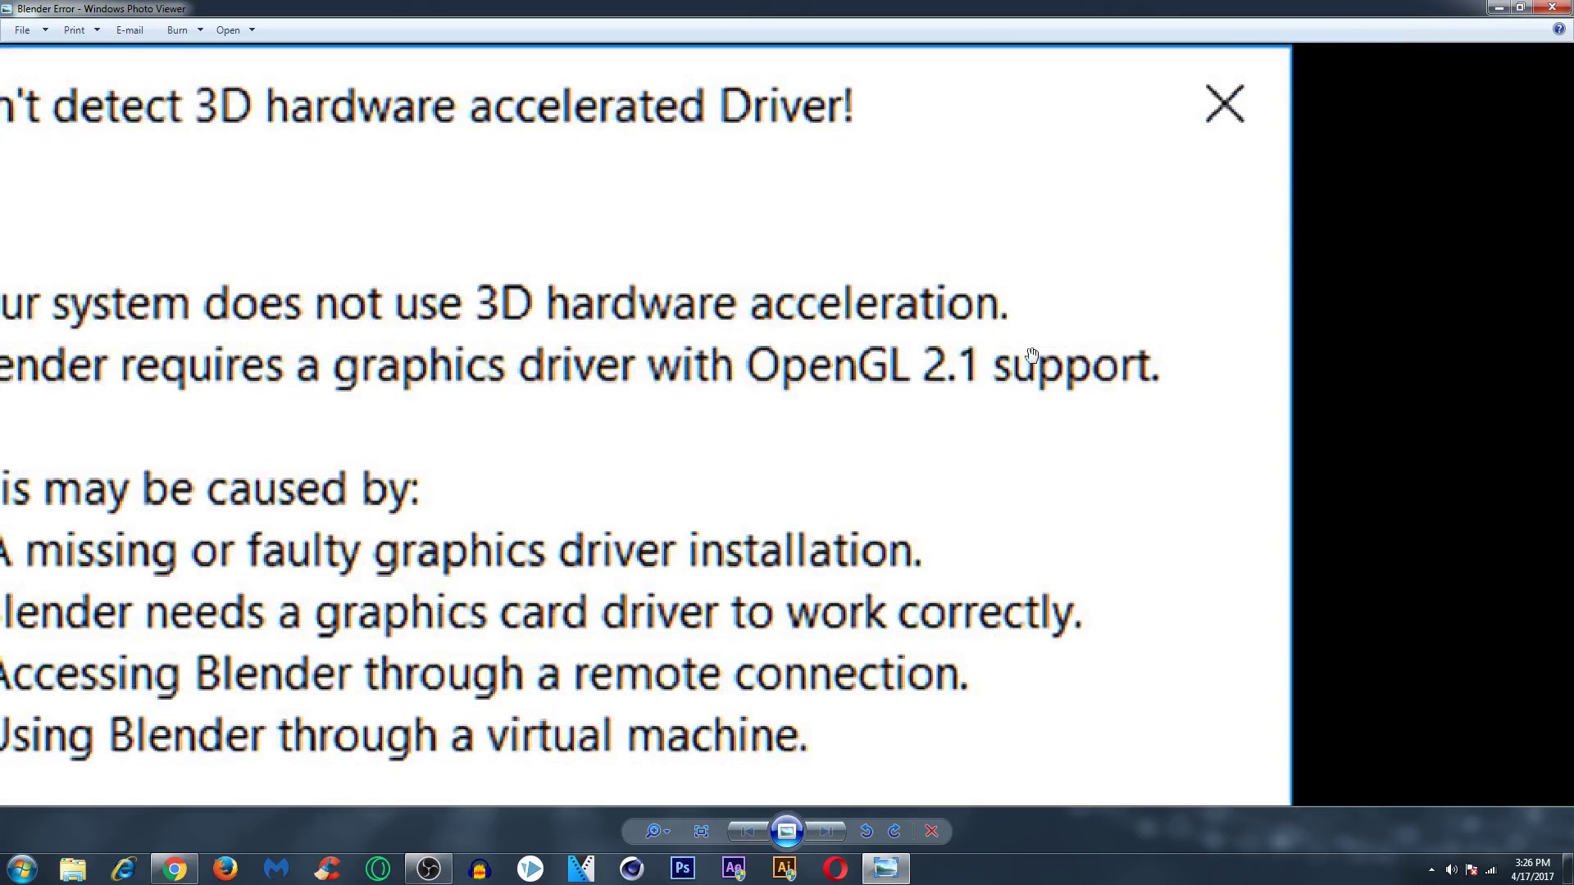
{"action": "scroll", "coordinate": [1016, 309], "scroll_direction": "down", "scroll_amount": 3}
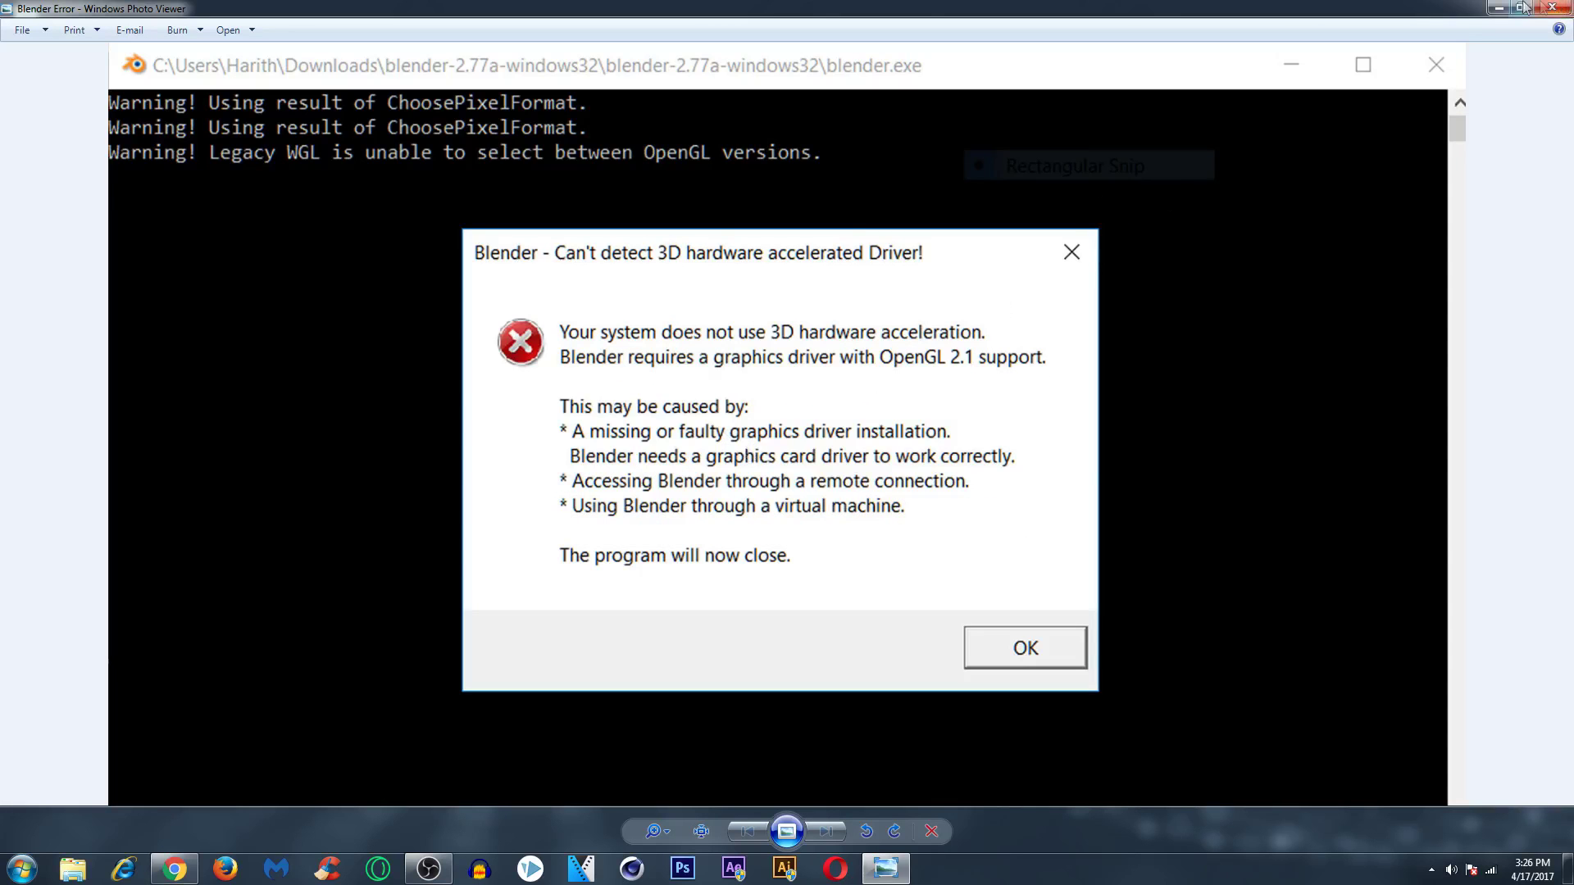
{"action": "left_click", "coordinate": [1499, 7]}
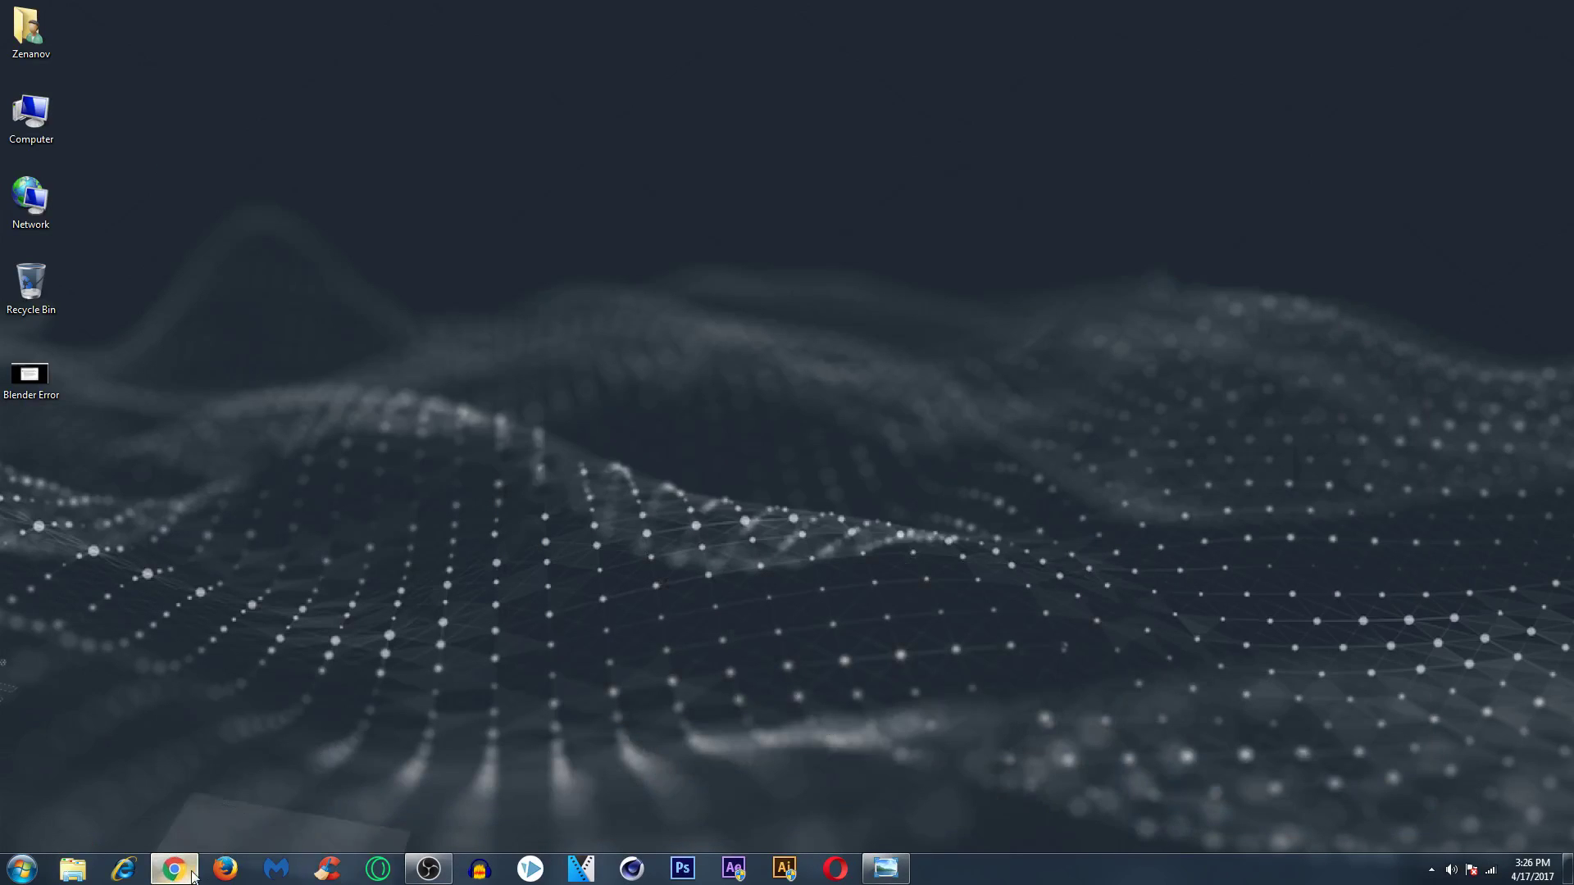
In Chrome, remove win64/ from the address to reach softwaregl, then open the win64 folder.
{"action": "left_click", "coordinate": [174, 869]}
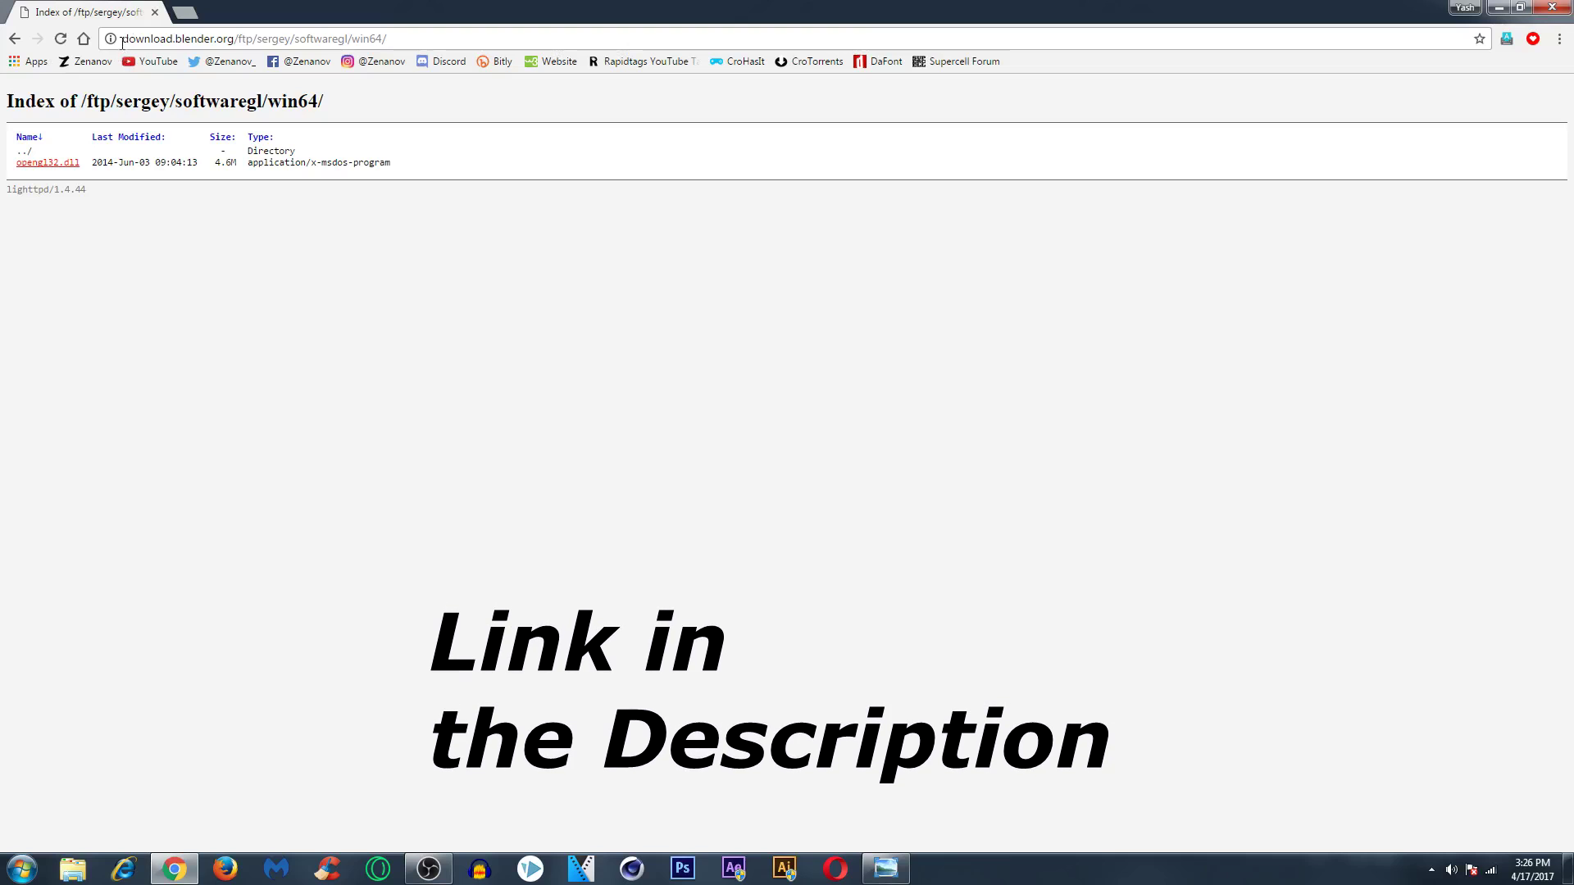
{"action": "left_click_drag", "start_coordinate": [122, 39], "coordinate": [234, 39]}
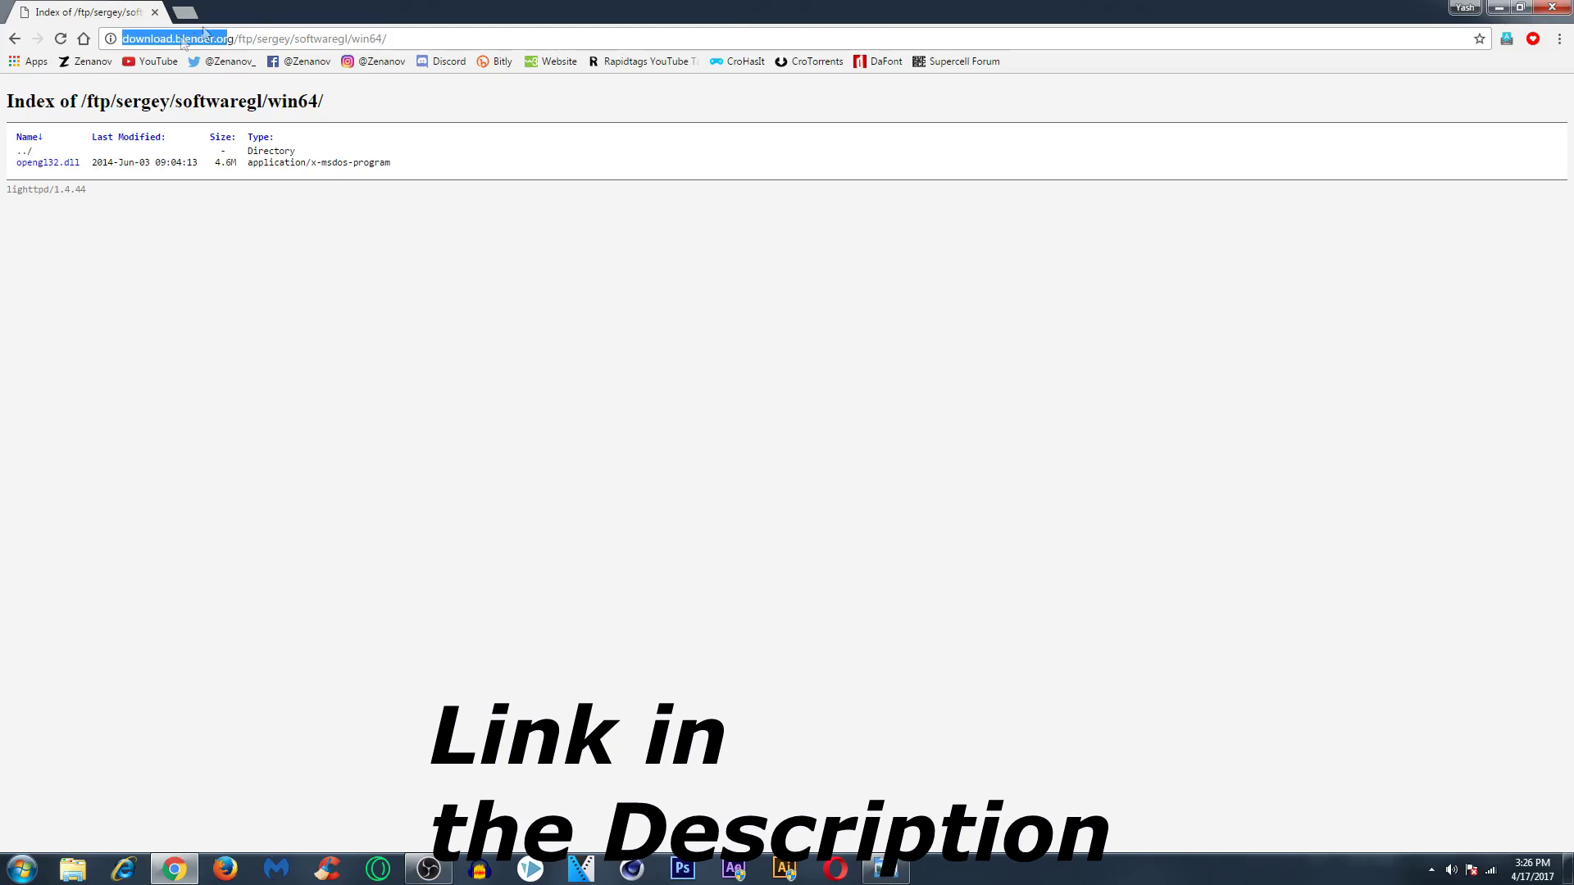
{"action": "left_click_drag", "start_coordinate": [387, 39], "coordinate": [353, 38]}
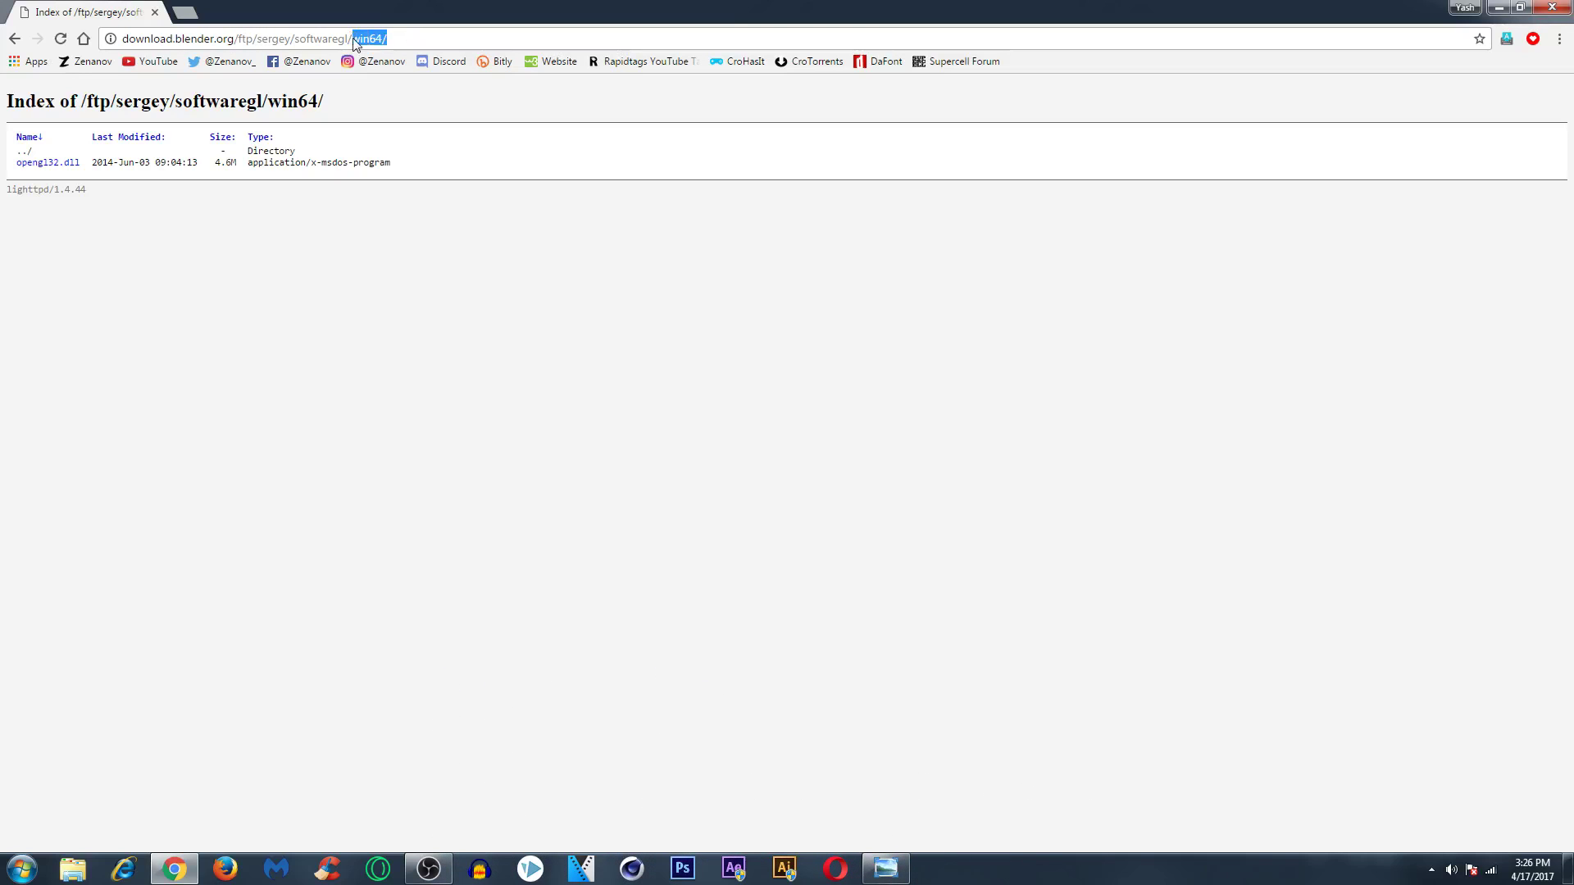
{"action": "key", "text": "BackSpace"}
{"action": "key", "text": "Return"}
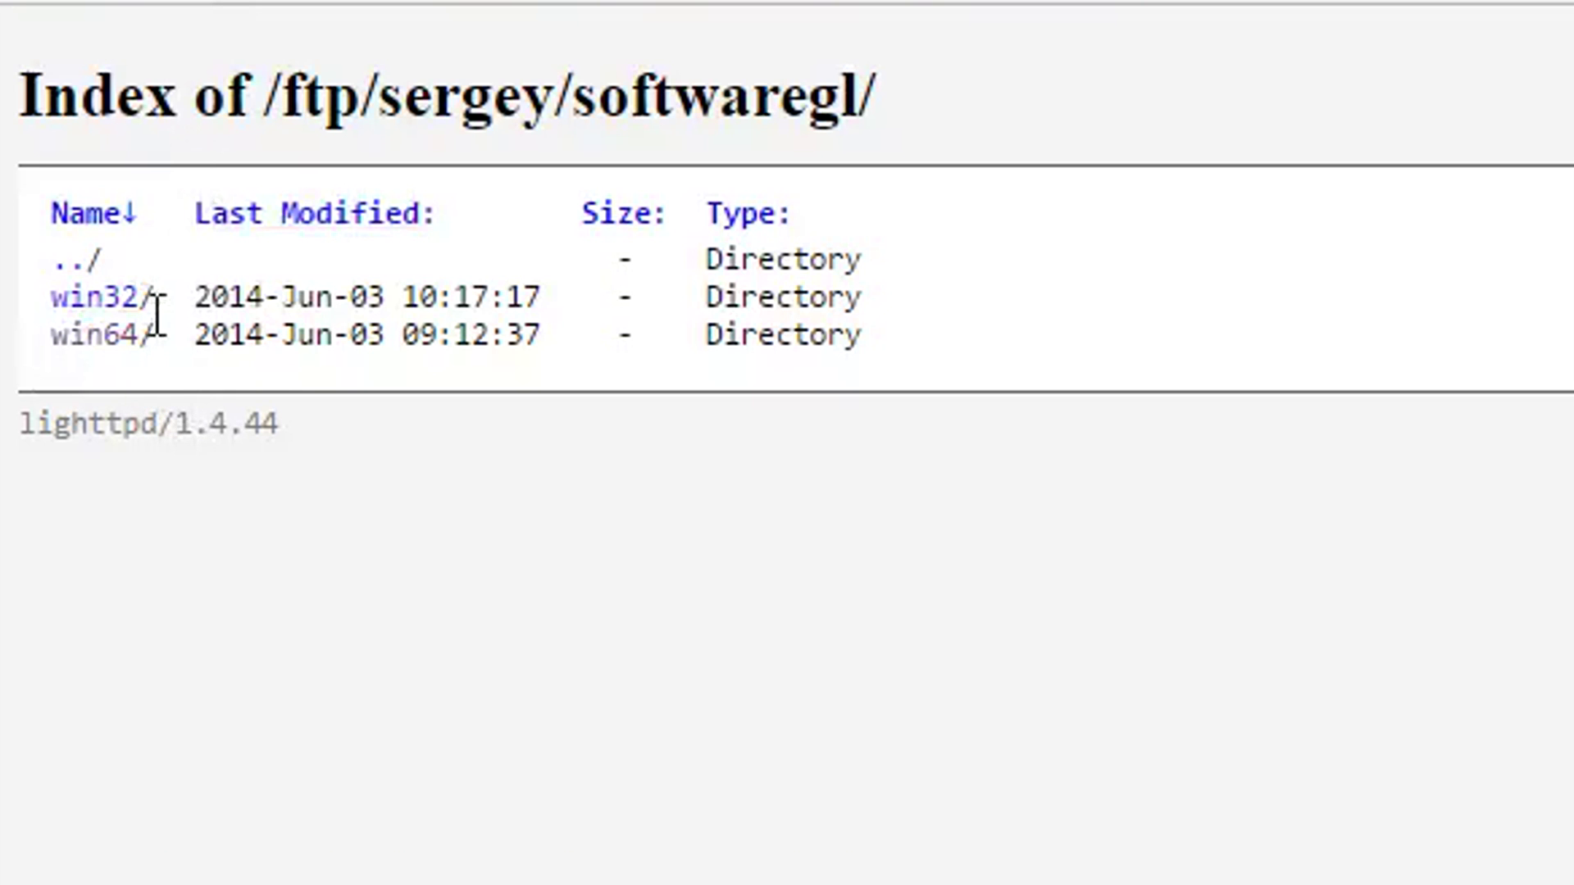
{"action": "left_click", "coordinate": [101, 298]}
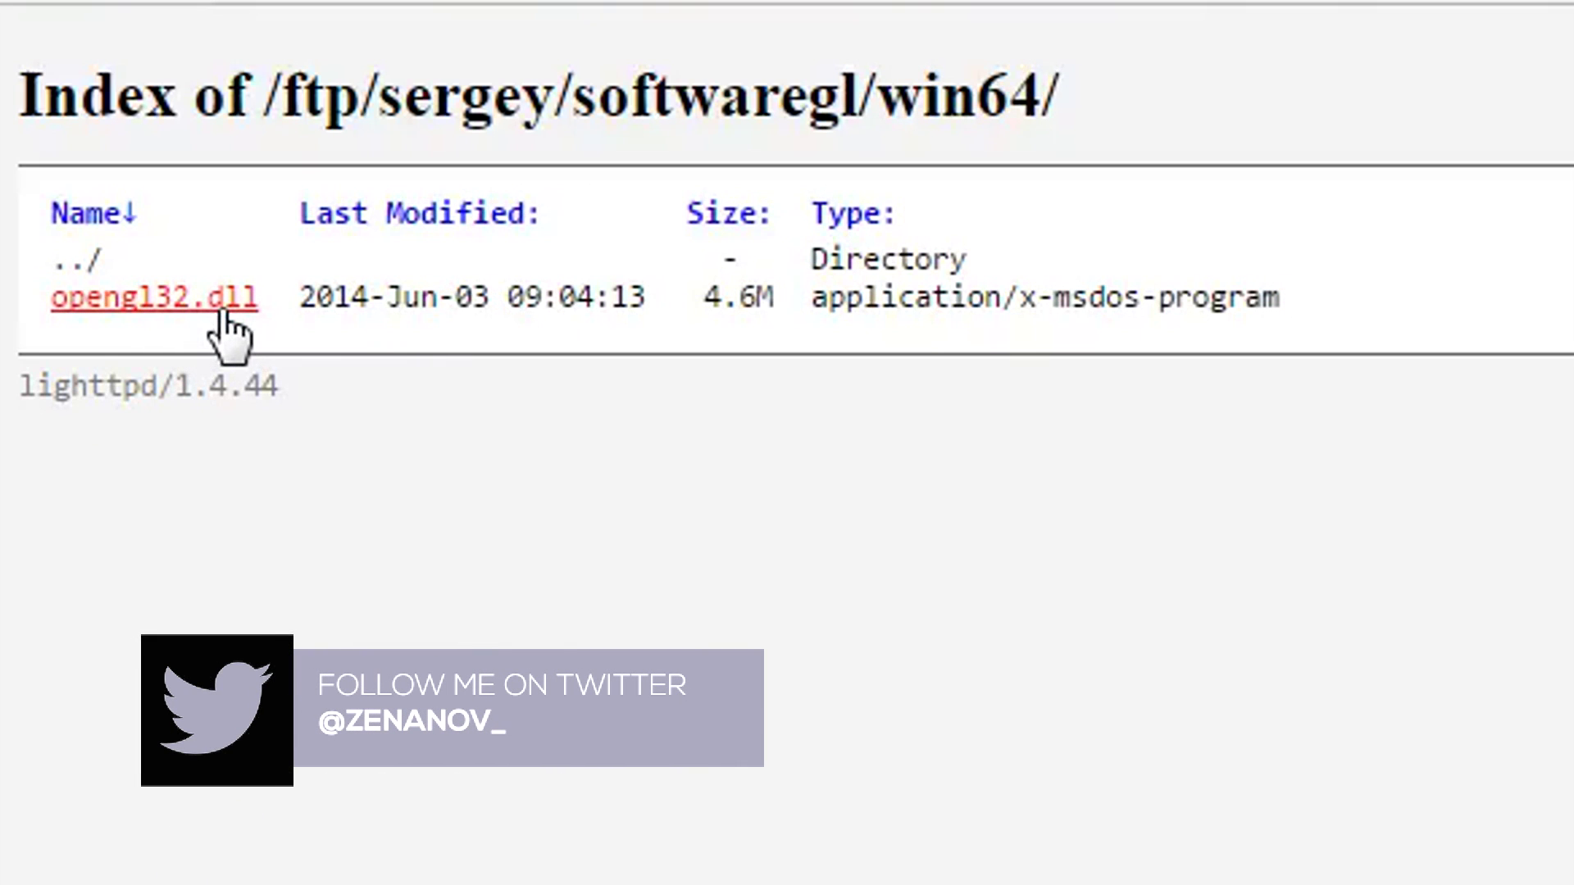
Download opengl32.dll from the win64 listing and save it to the Desktop.
{"action": "left_click", "coordinate": [164, 304]}
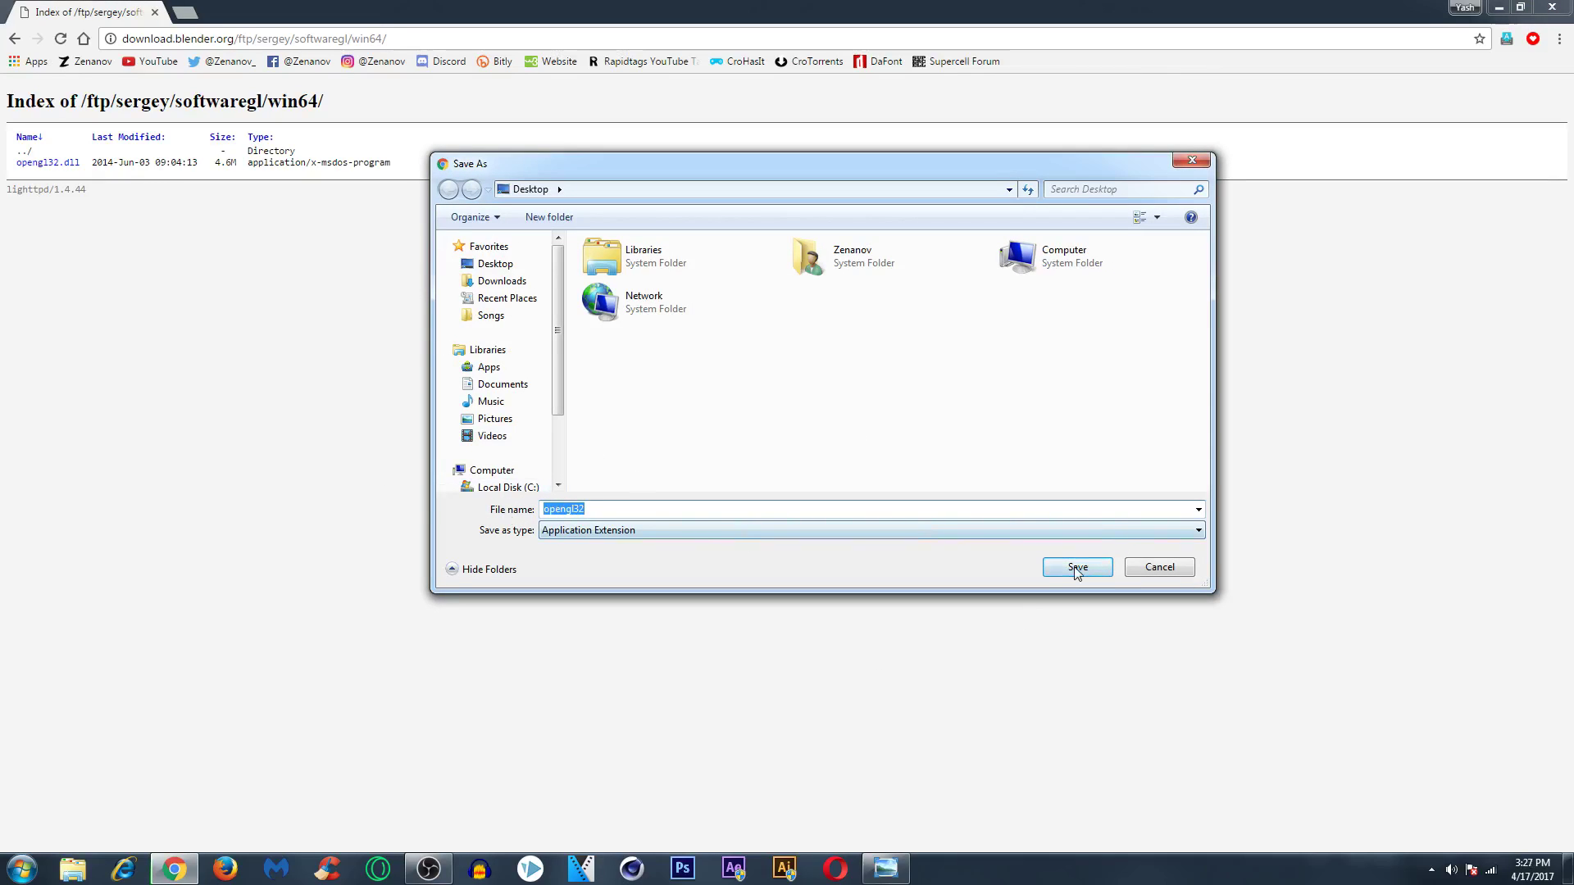
{"action": "left_click_drag", "start_coordinate": [1083, 574], "coordinate": [830, 457]}
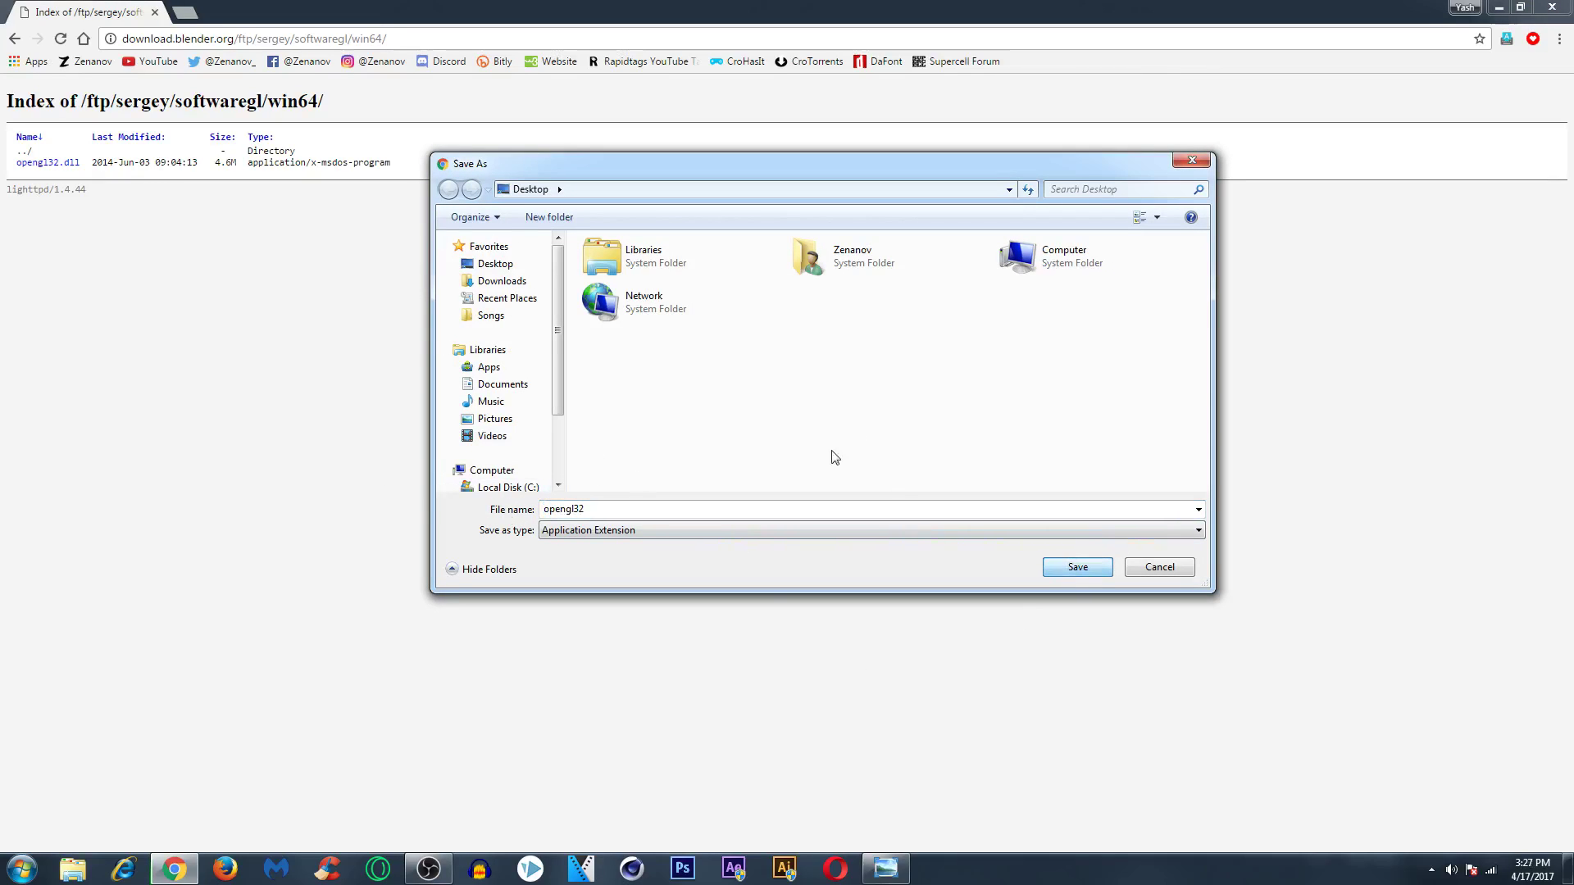
{"action": "left_click", "coordinate": [1082, 567]}
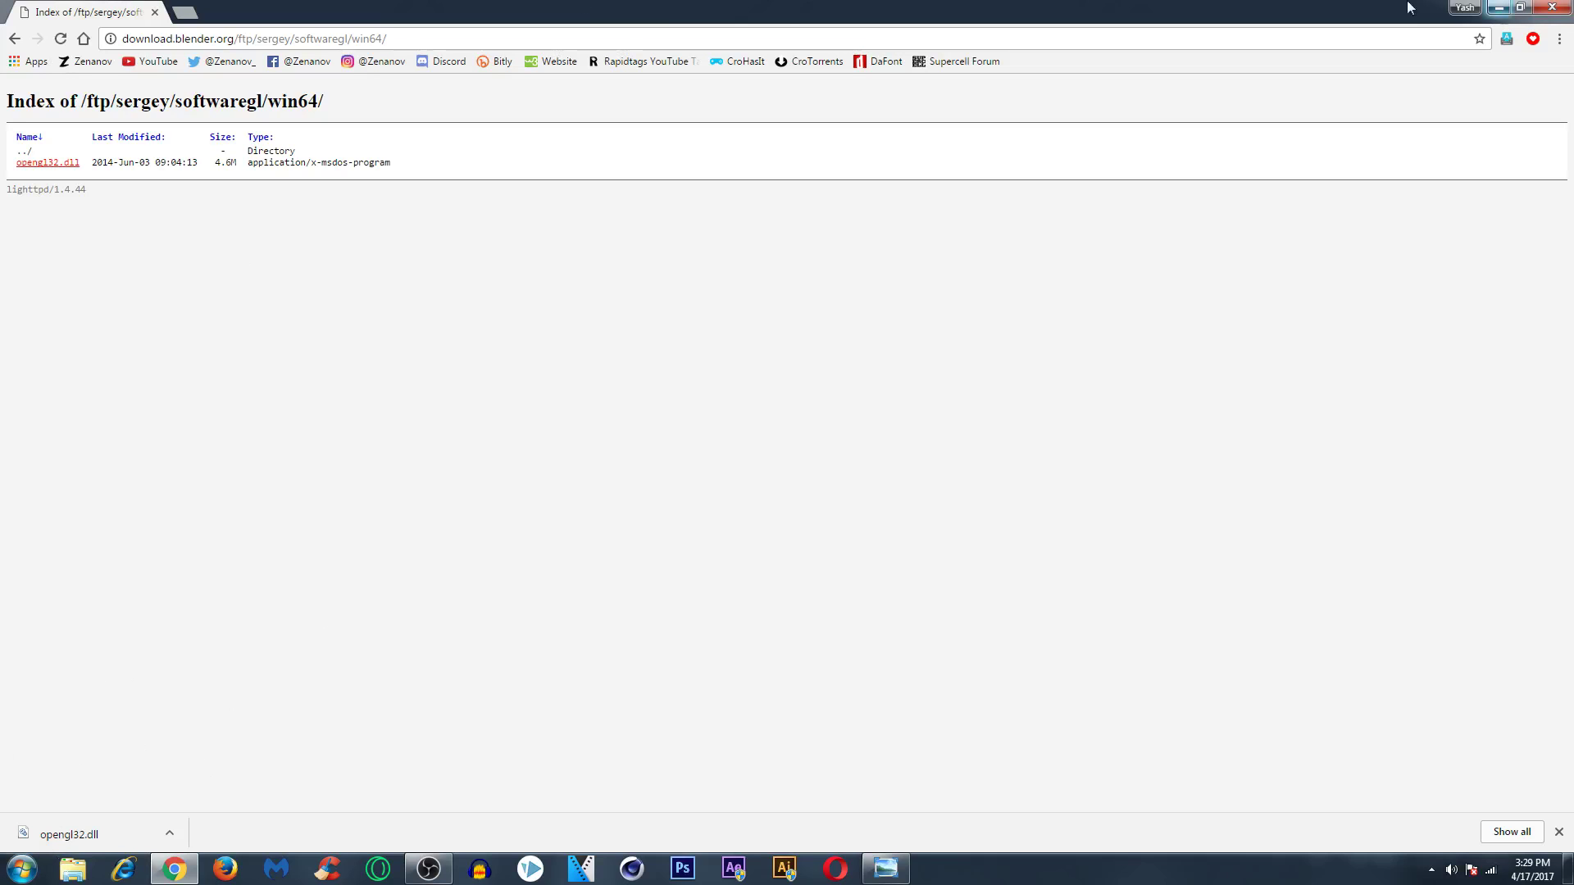
{"action": "left_click", "coordinate": [1500, 7]}
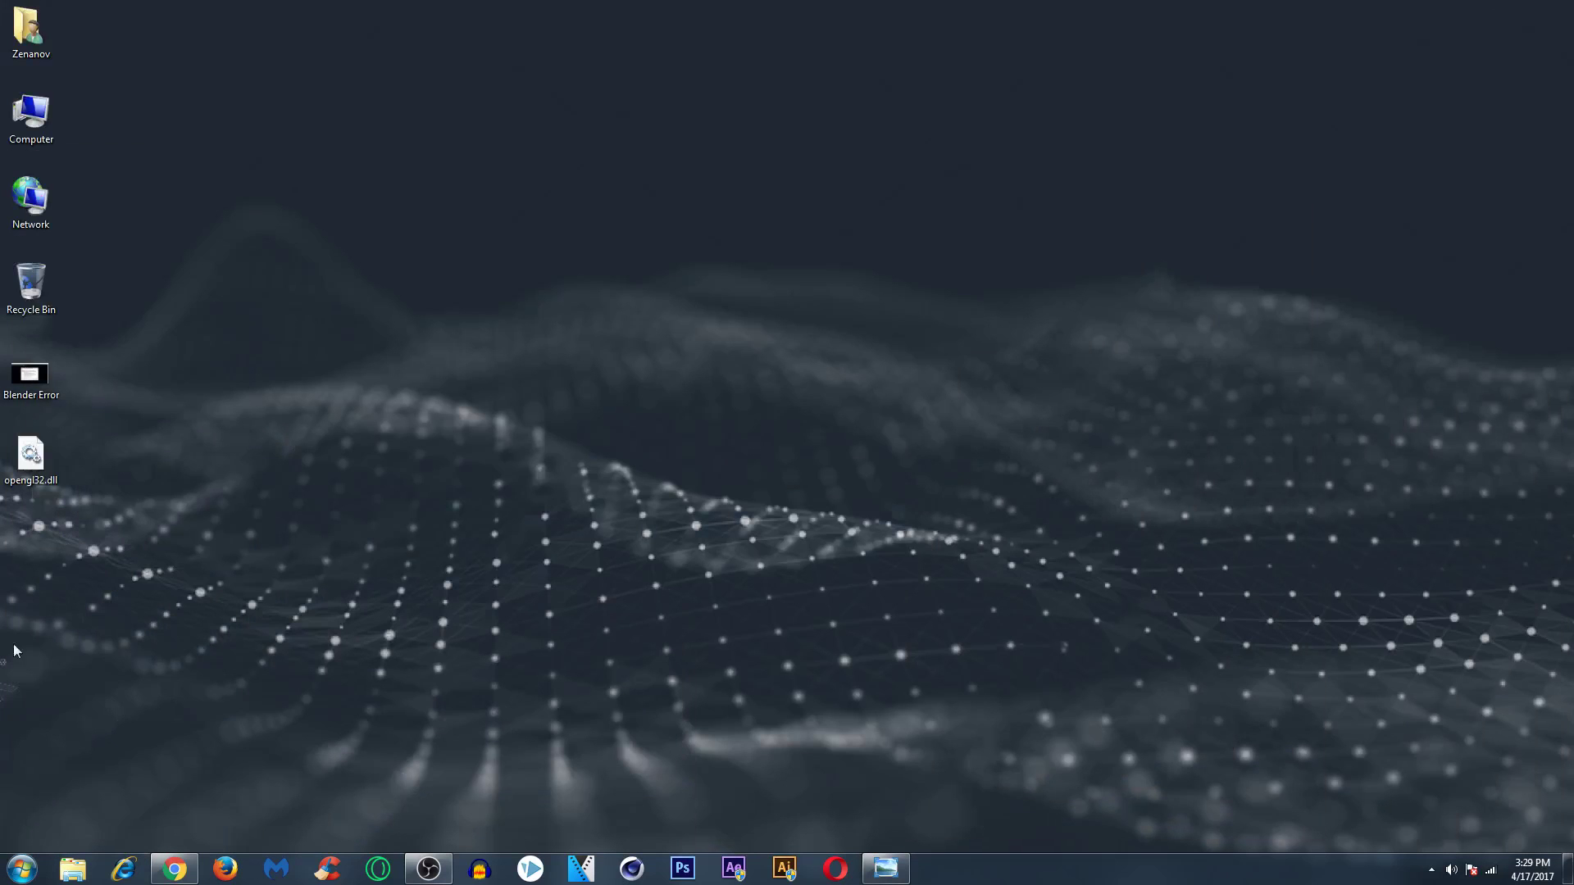
Open the Computer window from the desktop icon and restore it to a smaller size.
{"action": "left_click_drag", "start_coordinate": [150, 436], "coordinate": [7, 723]}
{"action": "left_click", "coordinate": [31, 115]}
{"action": "right_click", "coordinate": [44, 115]}
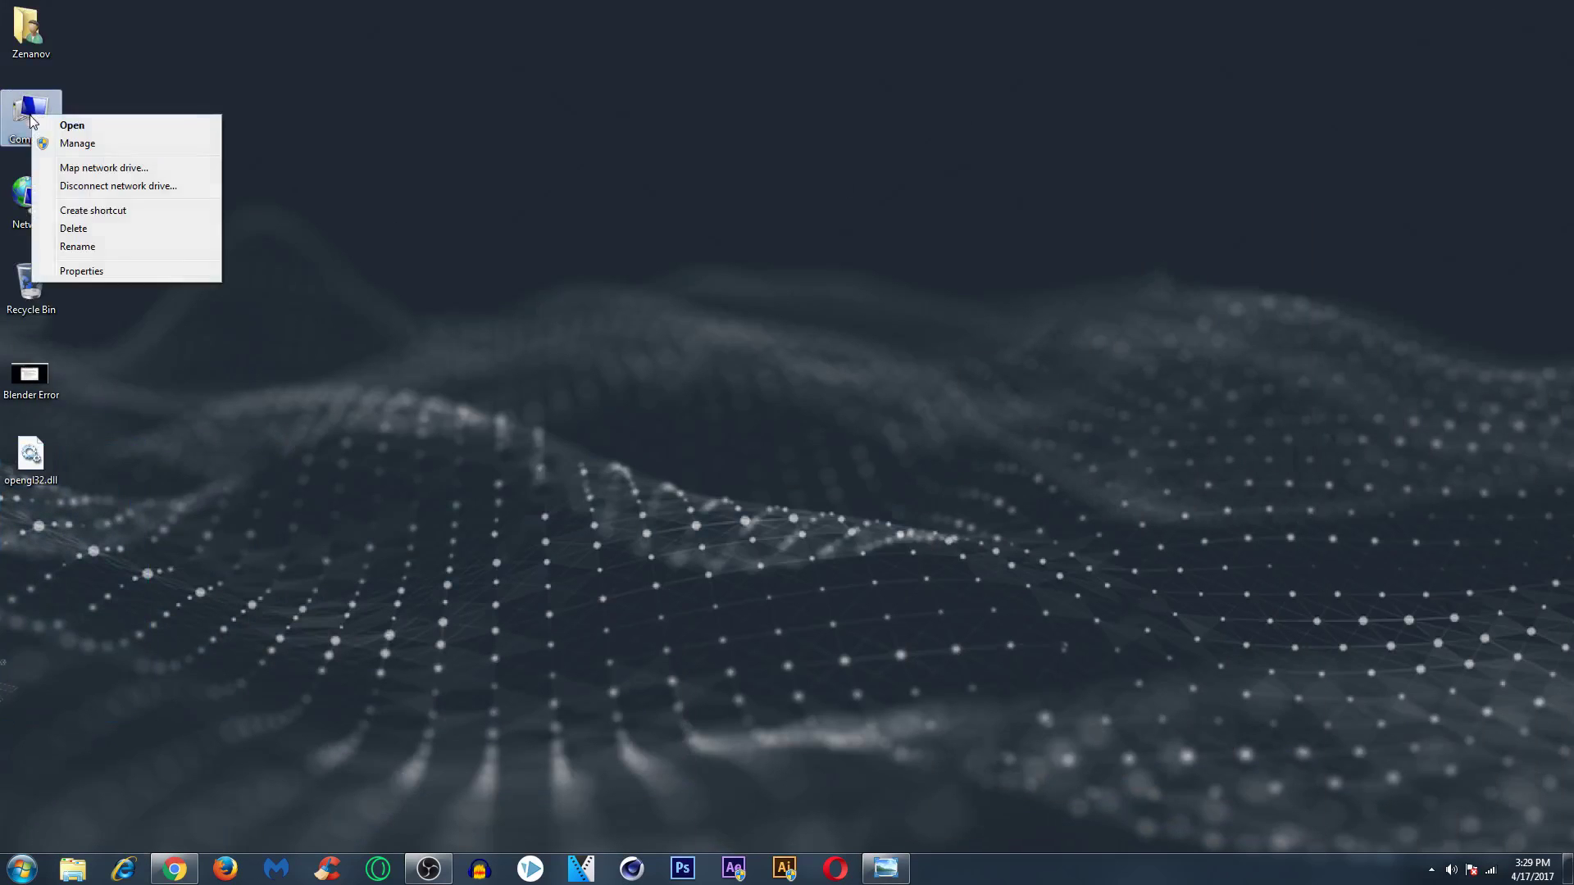
{"action": "left_click", "coordinate": [38, 100]}
{"action": "double_click", "coordinate": [38, 100]}
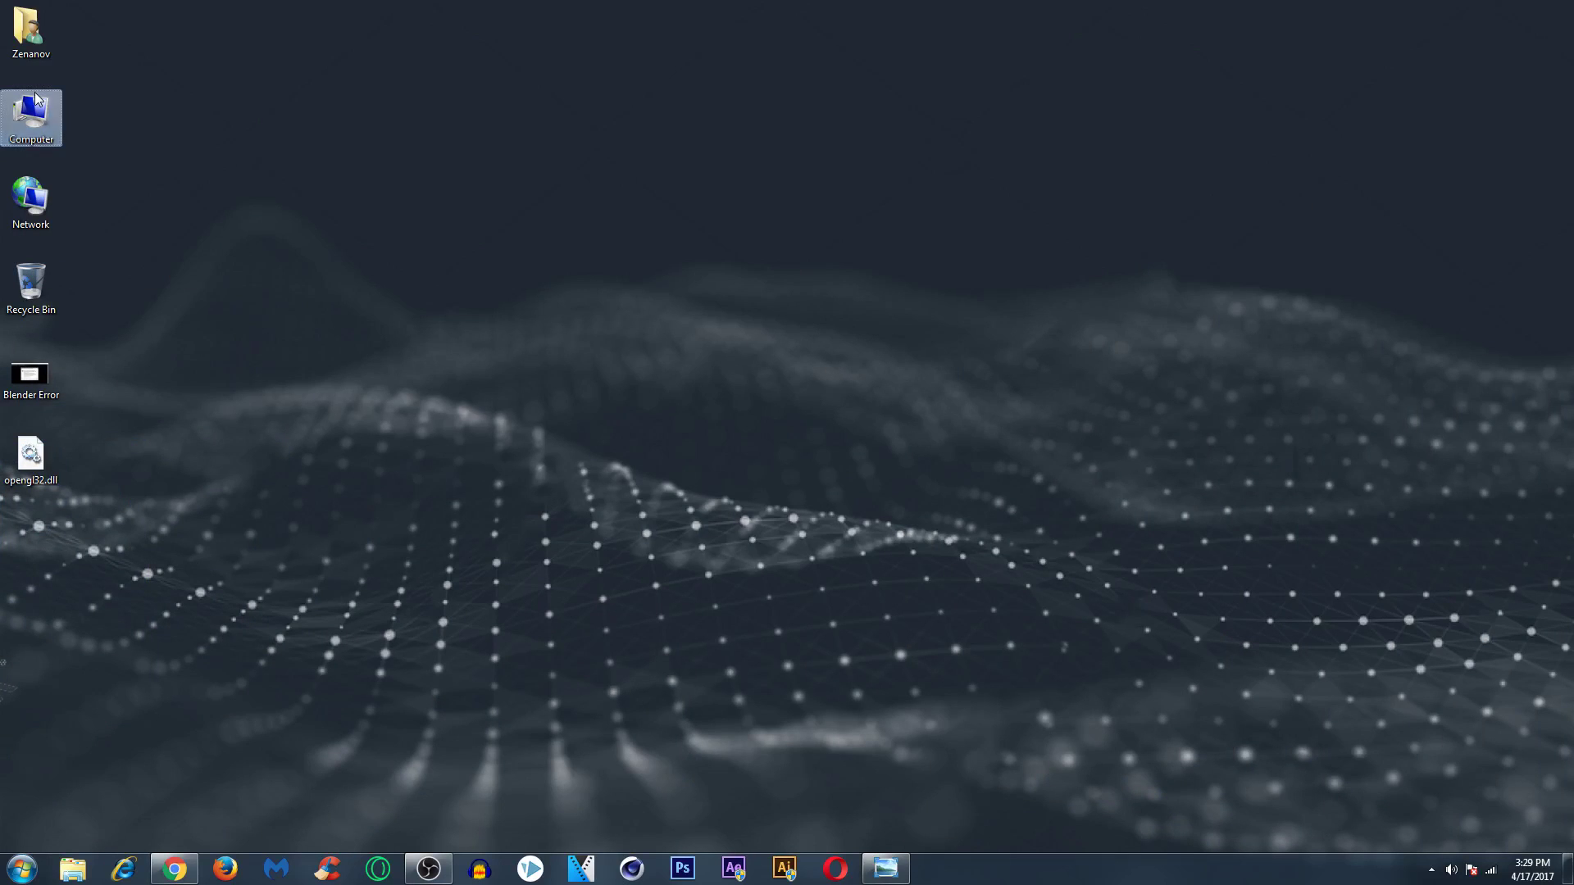
{"action": "double_click", "coordinate": [572, 6]}
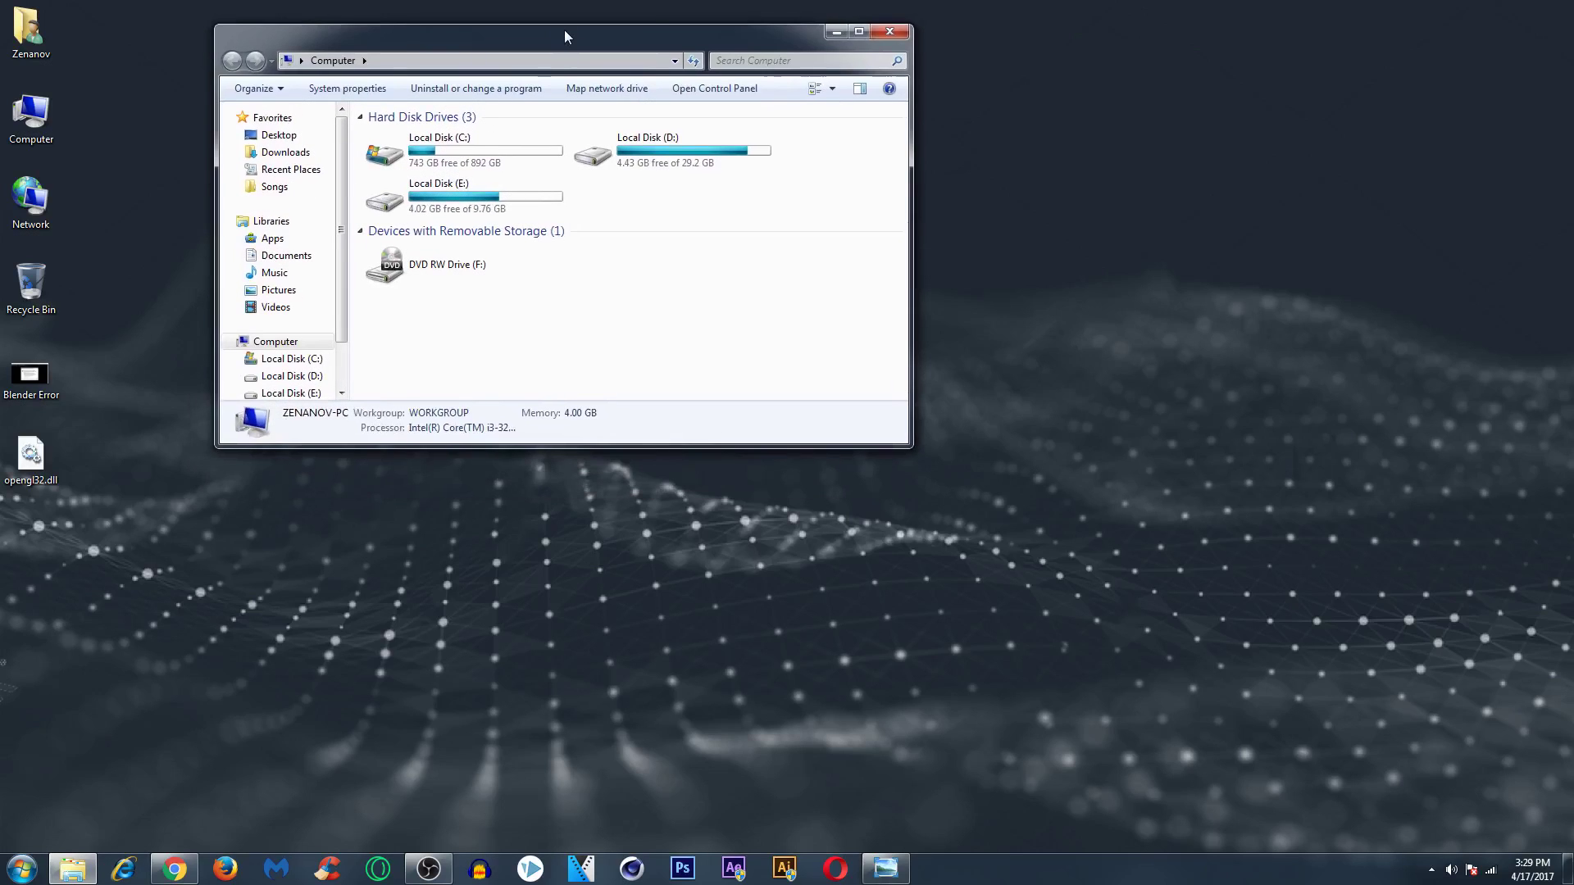
Search the computer for 'Blender' and open the Blender folder under Blender Foundation.
{"action": "left_click", "coordinate": [744, 60]}
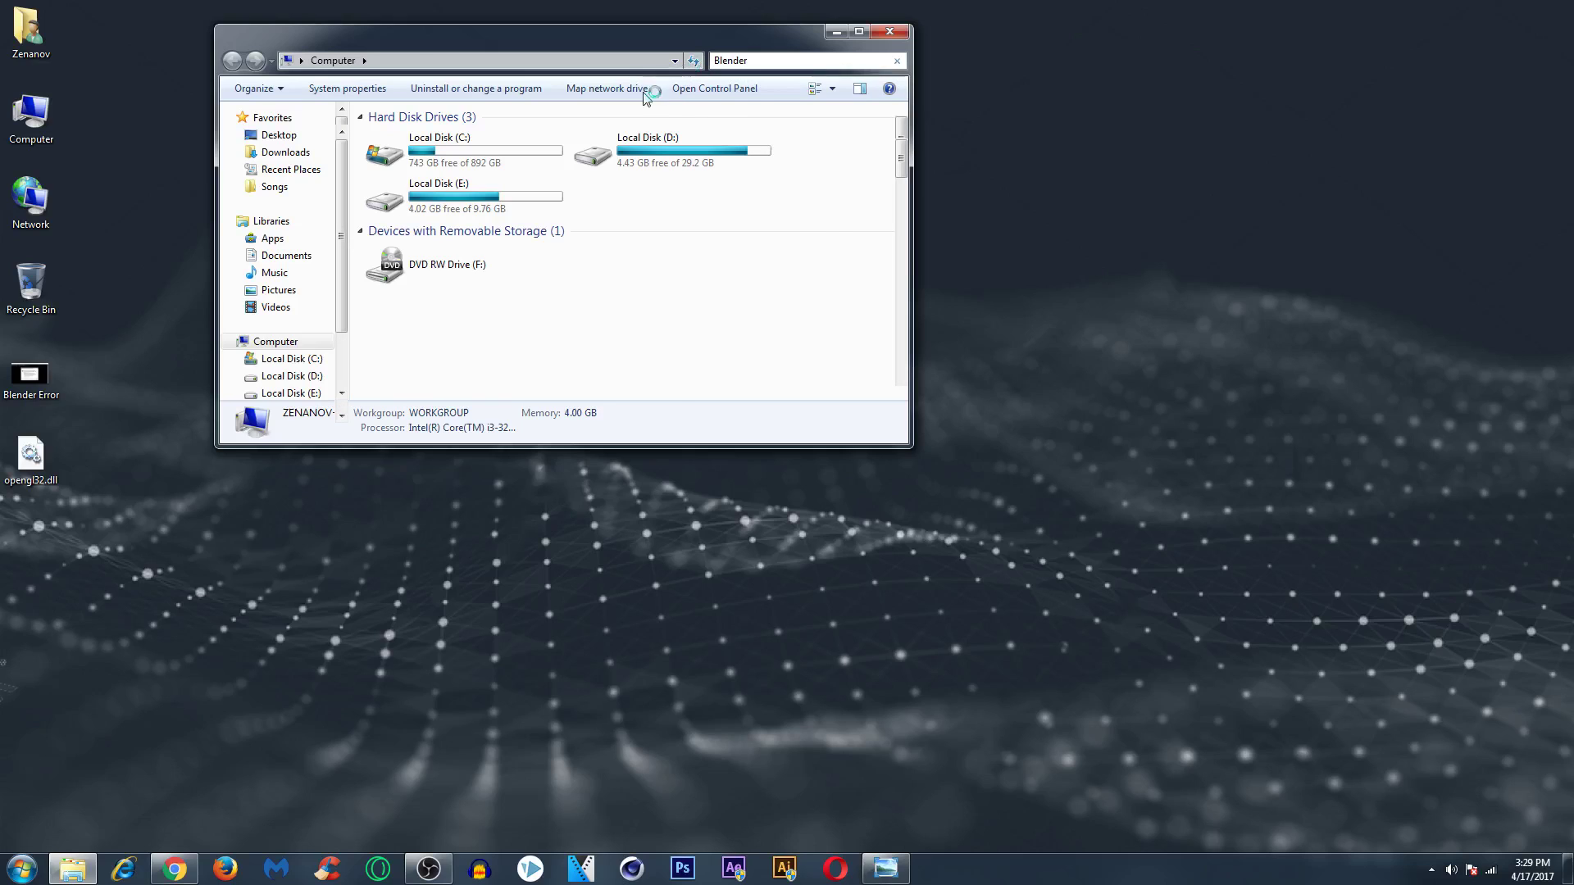
{"action": "left_click", "coordinate": [491, 185]}
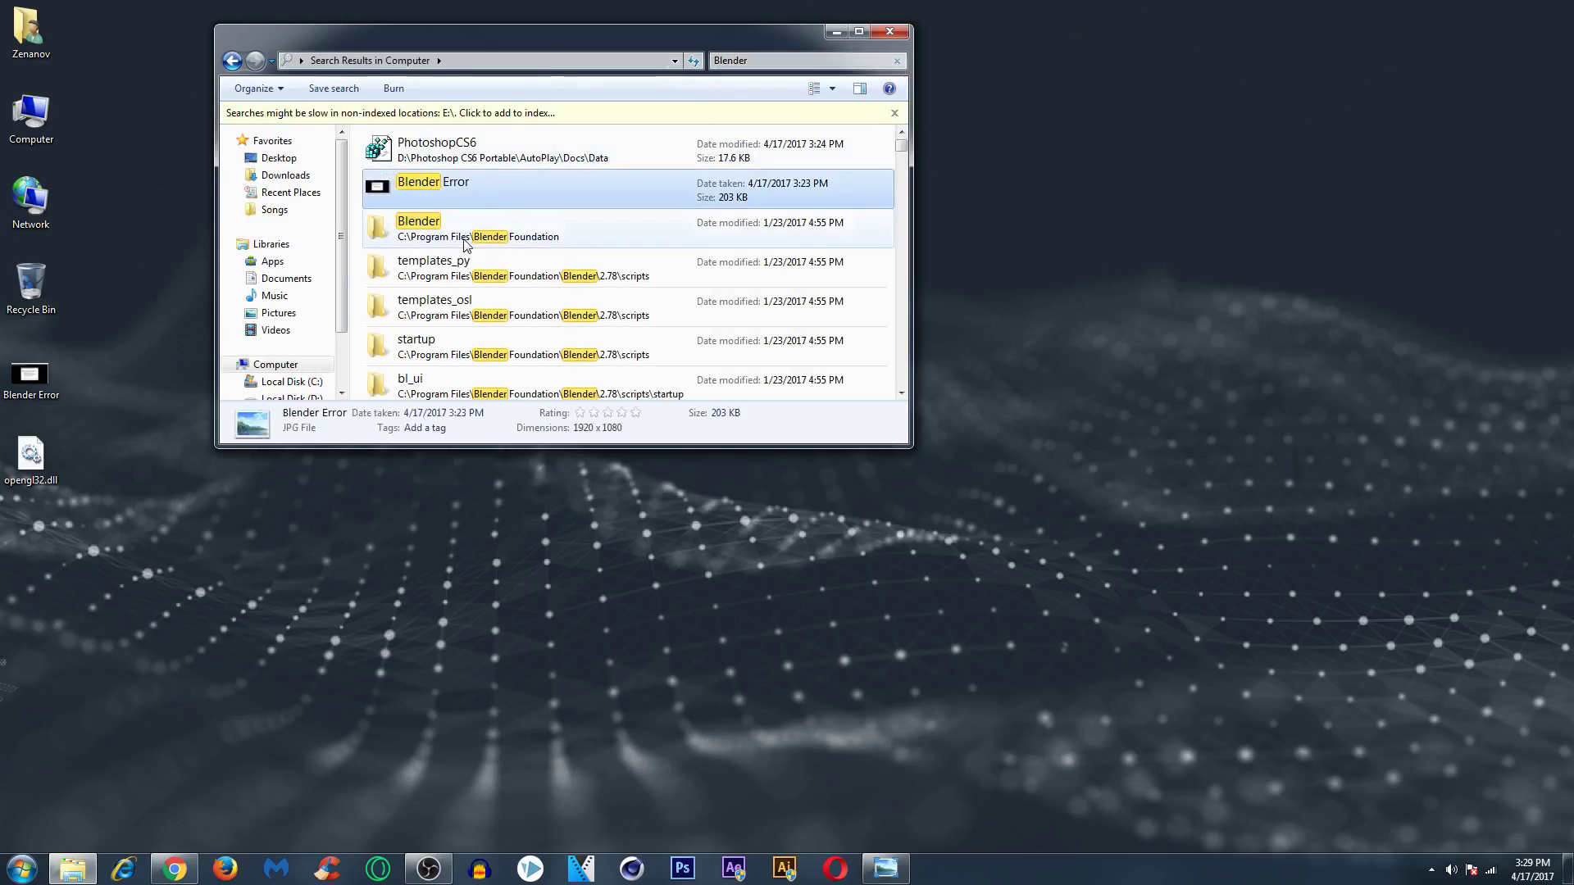
{"action": "left_click", "coordinate": [520, 227]}
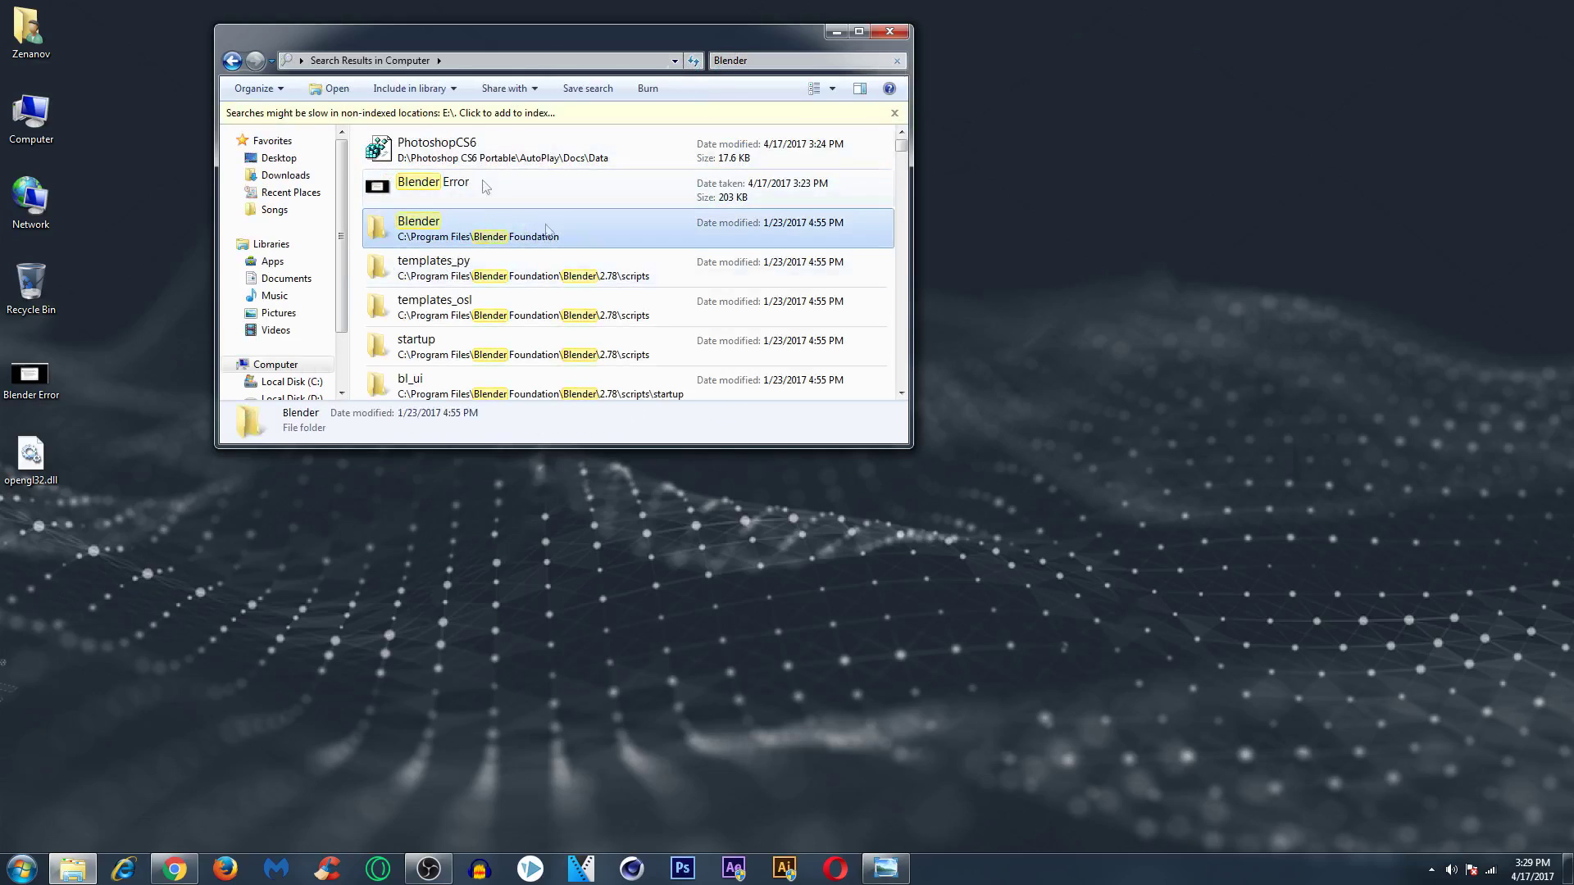
{"action": "scroll", "coordinate": [483, 197], "scroll_direction": "down", "scroll_amount": 2}
{"action": "scroll", "coordinate": [573, 224], "scroll_direction": "up", "scroll_amount": 2}
{"action": "scroll", "coordinate": [541, 270], "scroll_direction": "down", "scroll_amount": 3}
{"action": "scroll", "coordinate": [541, 303], "scroll_direction": "up", "scroll_amount": 3}
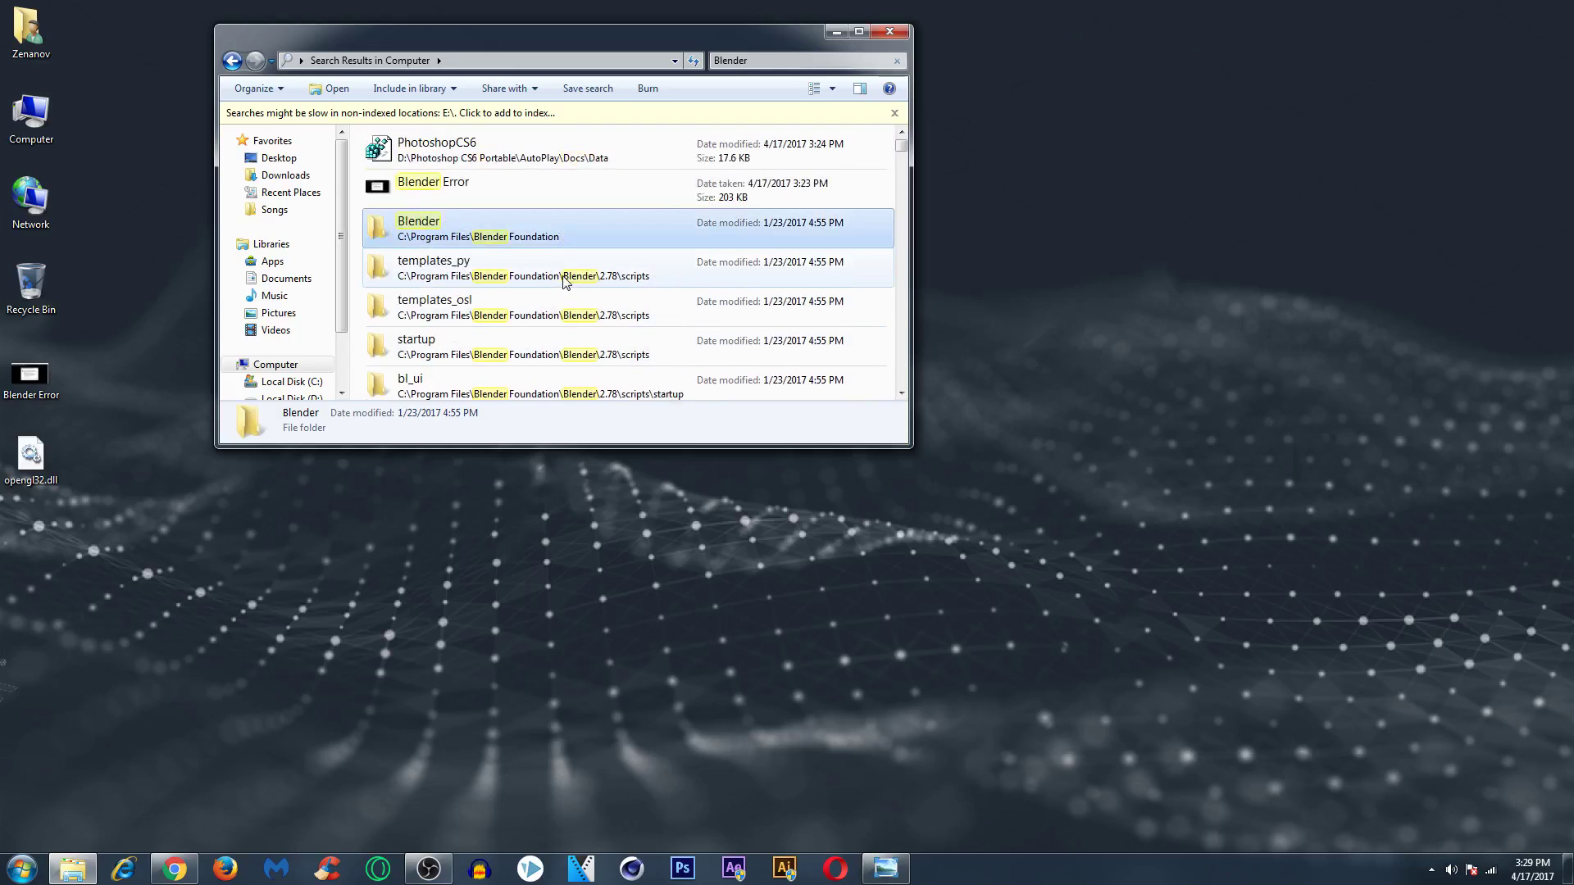
{"action": "scroll", "coordinate": [564, 281], "scroll_direction": "down", "scroll_amount": 3}
{"action": "scroll", "coordinate": [541, 263], "scroll_direction": "up", "scroll_amount": 3}
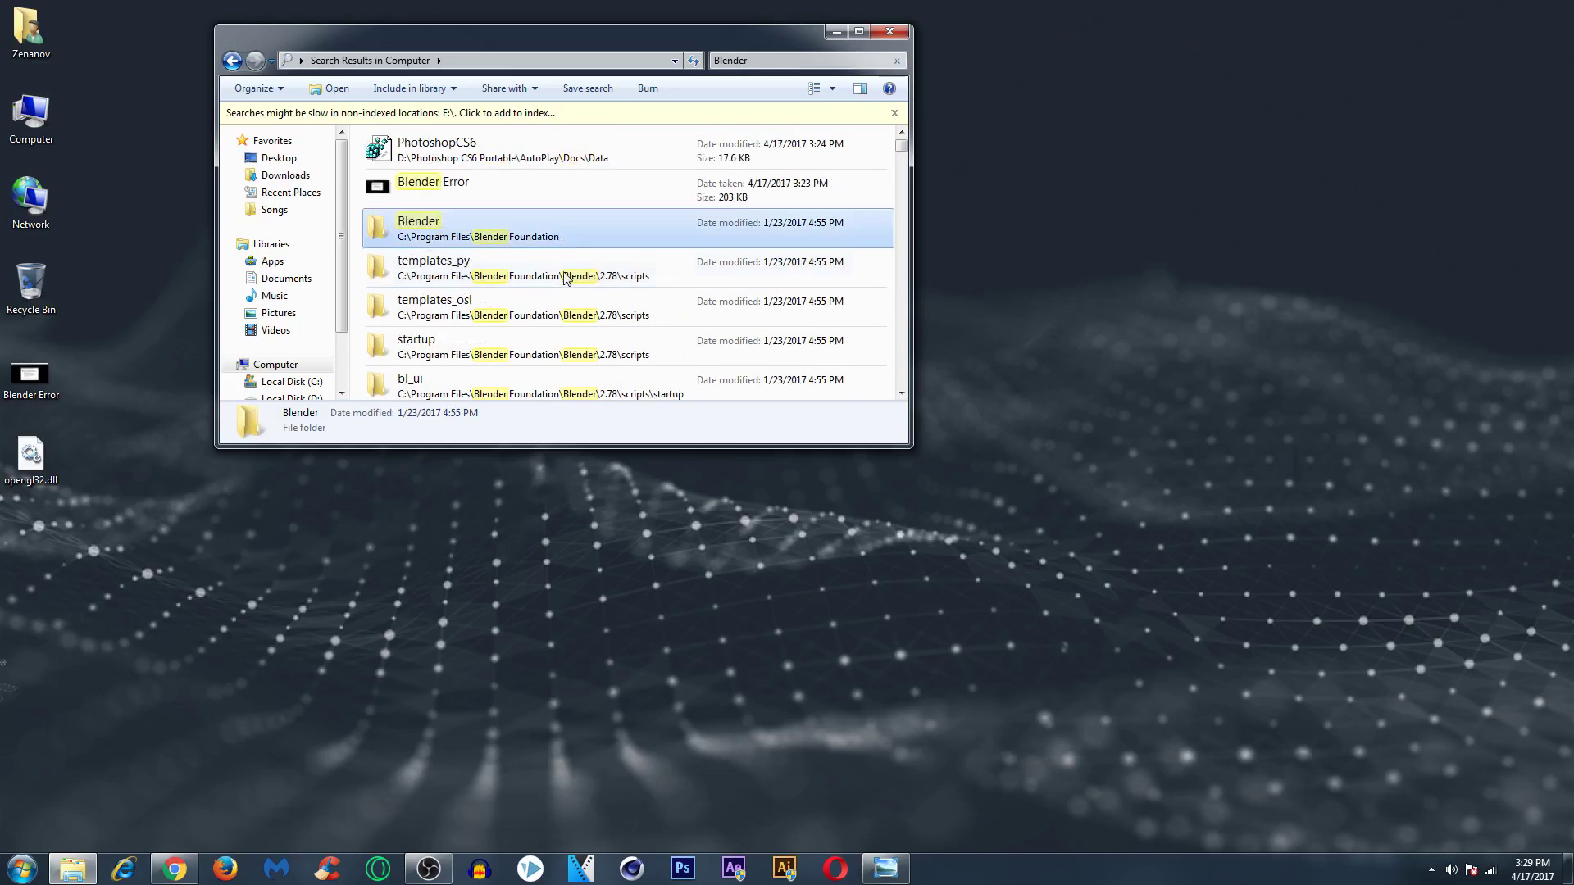
{"action": "double_click", "coordinate": [529, 236]}
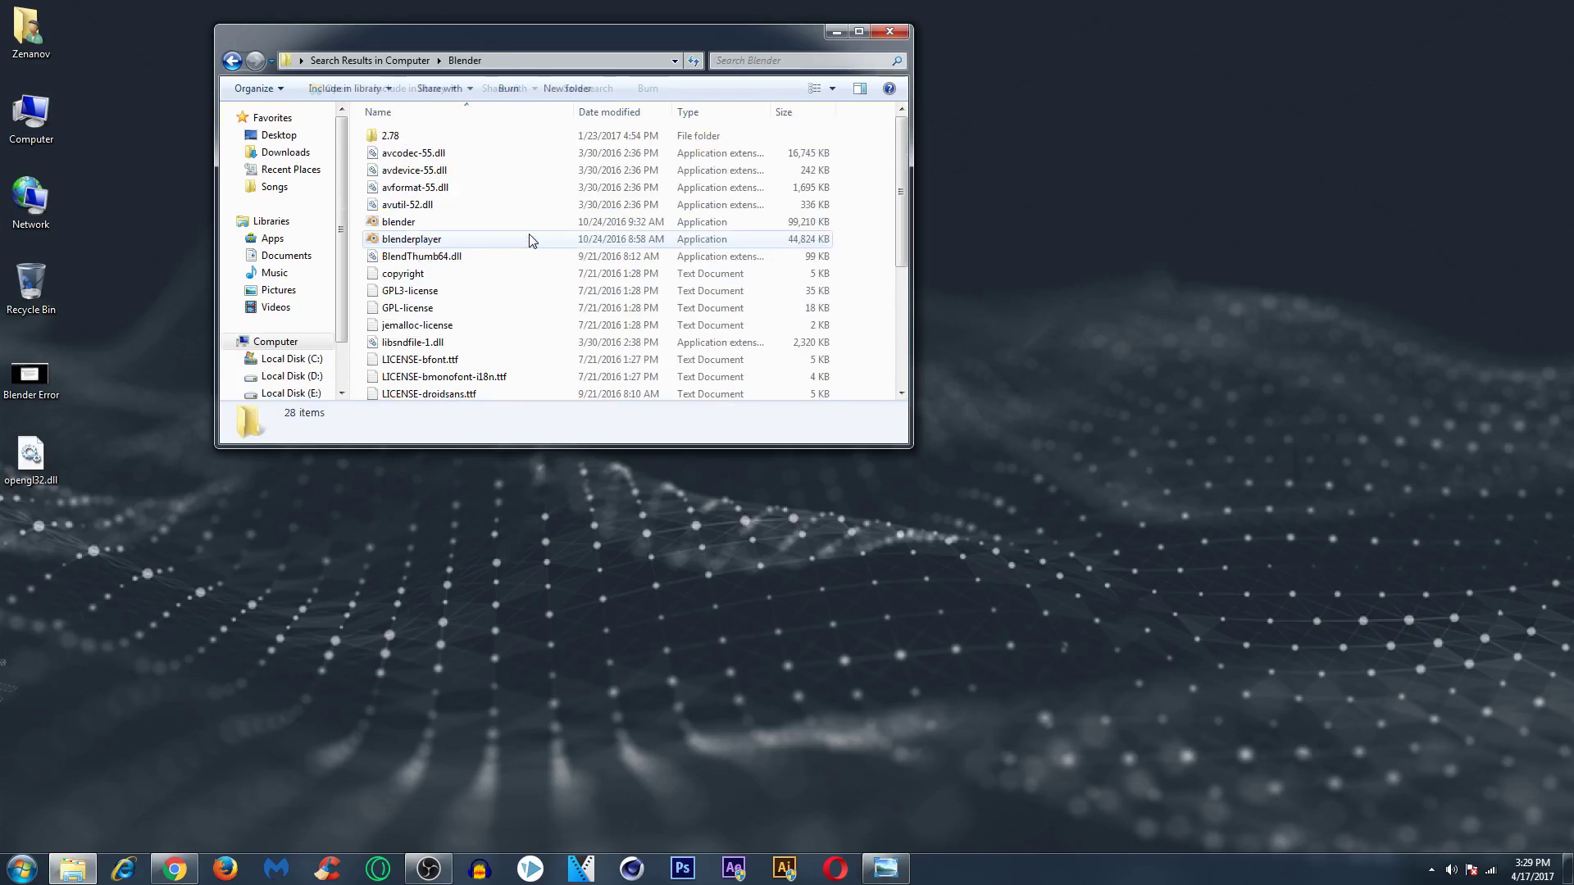
Return to the Blender search results and open the Blender result's folder location.
{"action": "left_click", "coordinate": [858, 32]}
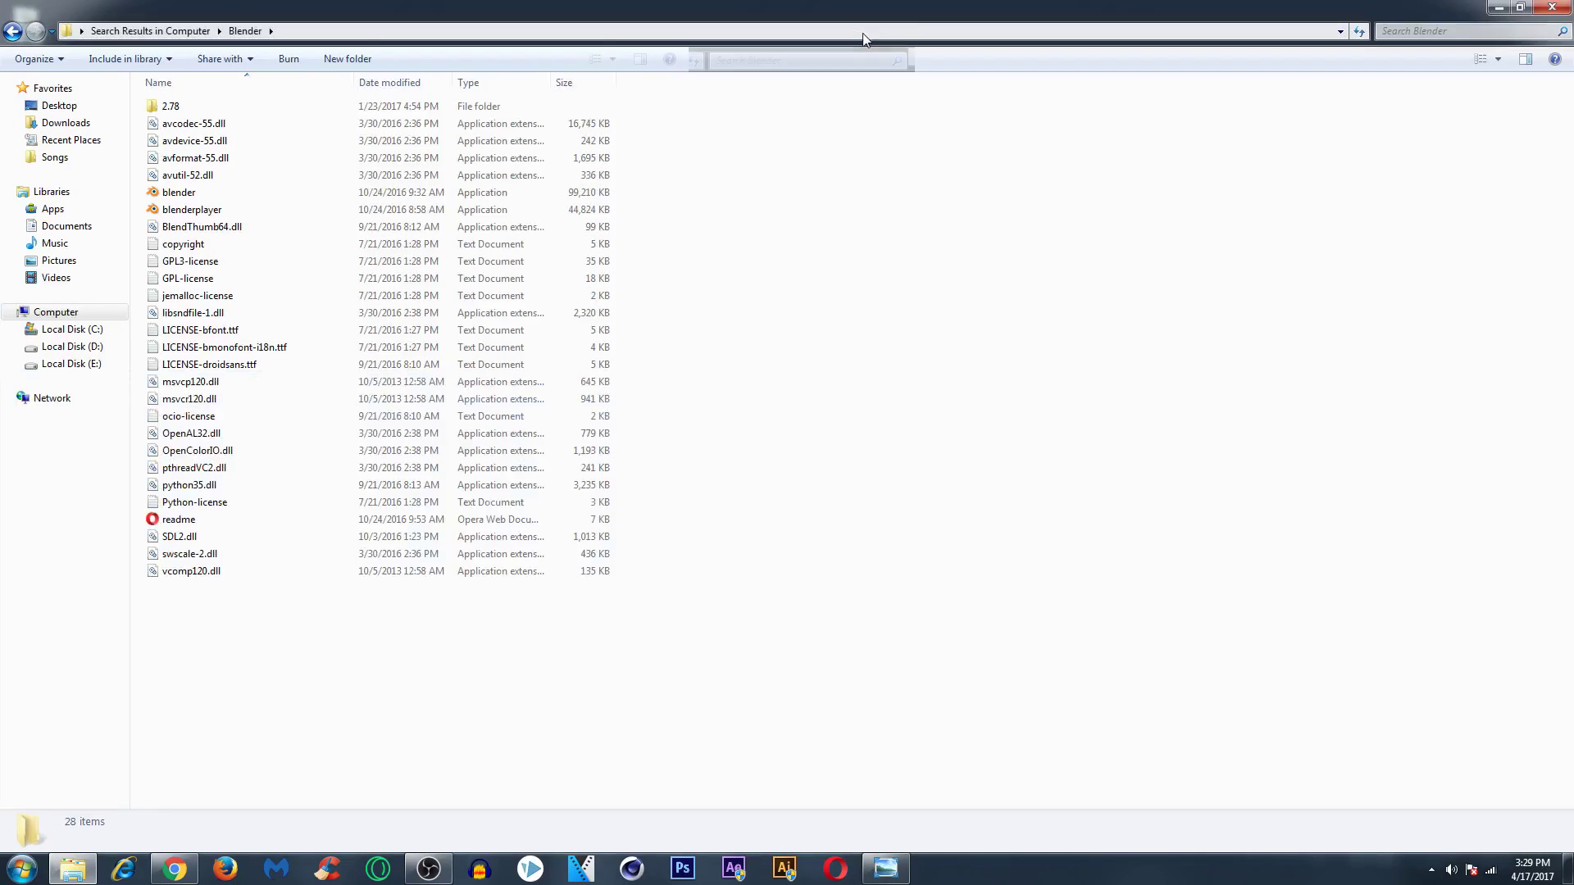
{"action": "left_click", "coordinate": [12, 32]}
{"action": "right_click", "coordinate": [293, 196]}
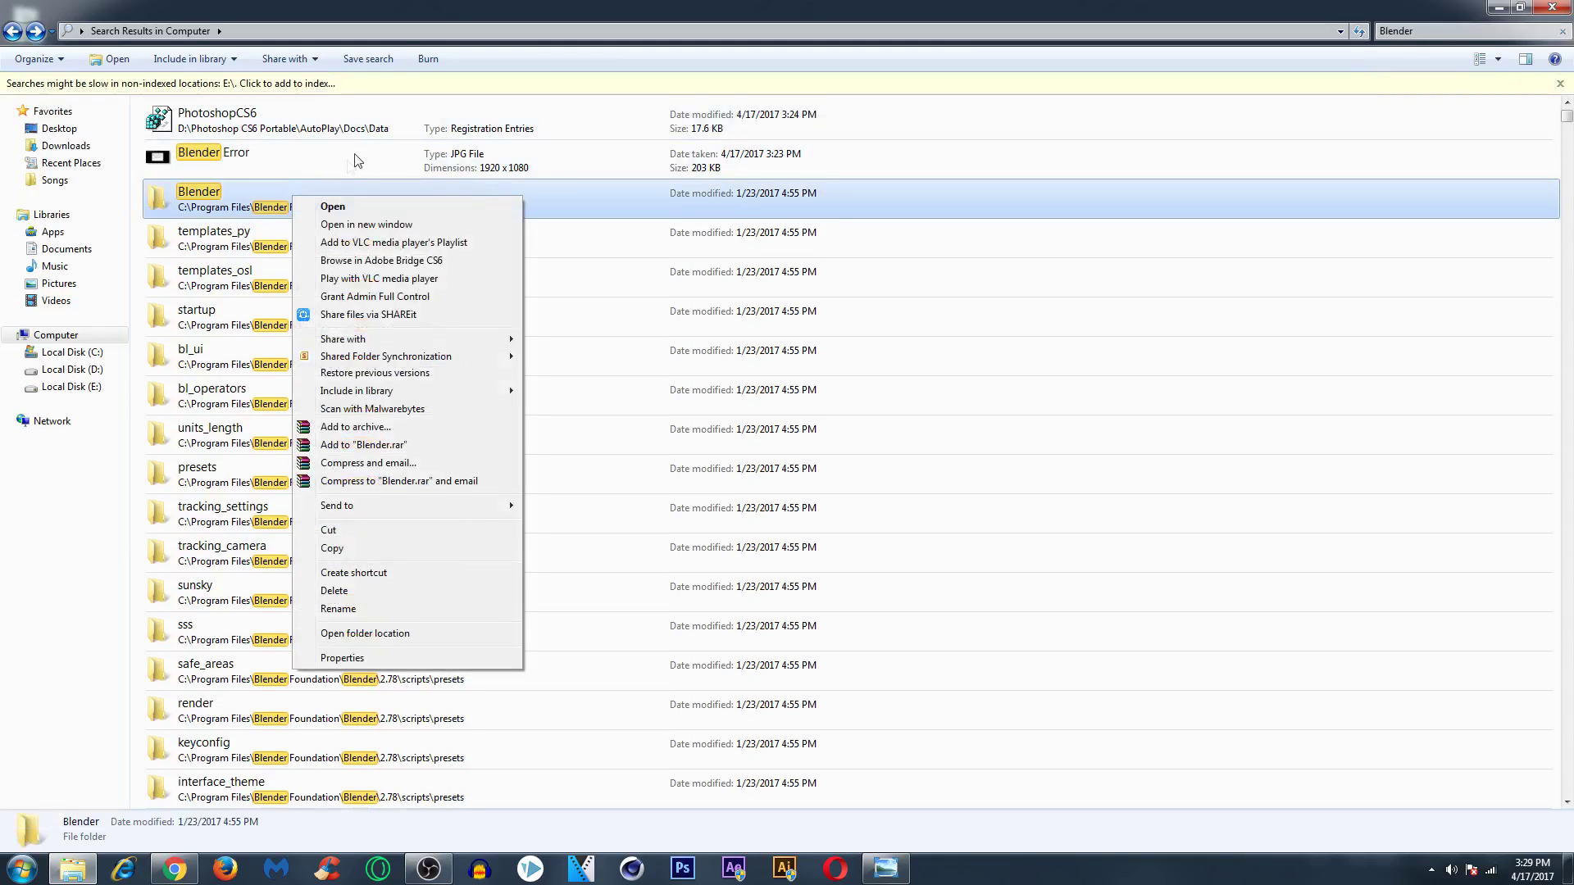
{"action": "left_click", "coordinate": [369, 634]}
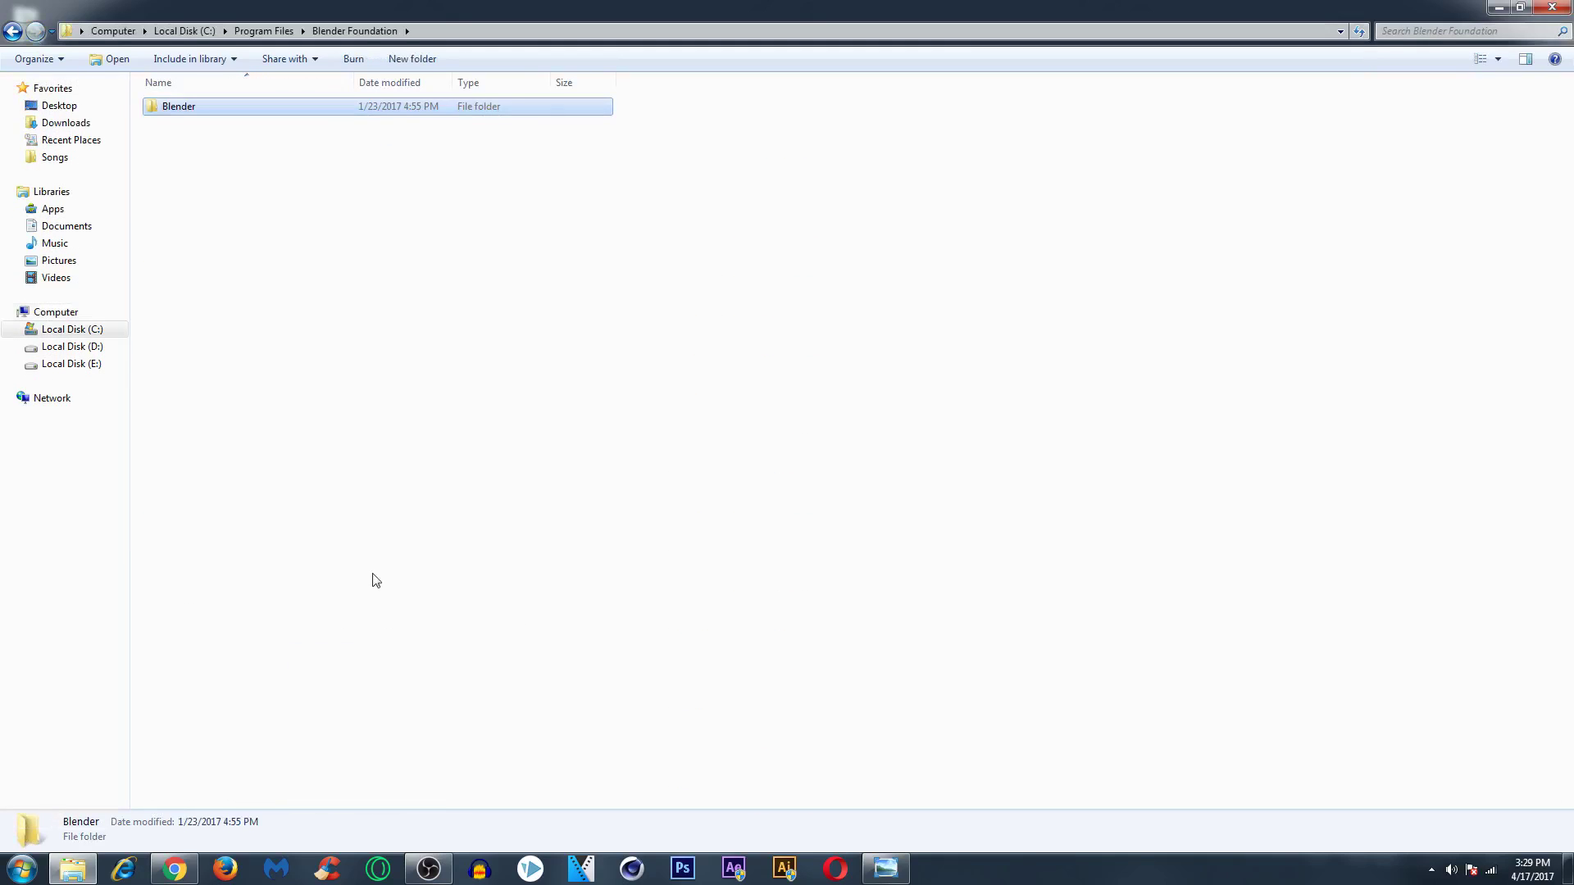
Browse Local Disk (C:) > Program Files > Blender Foundation > Blender, with the window beside the desktop.
{"action": "left_click", "coordinate": [184, 30]}
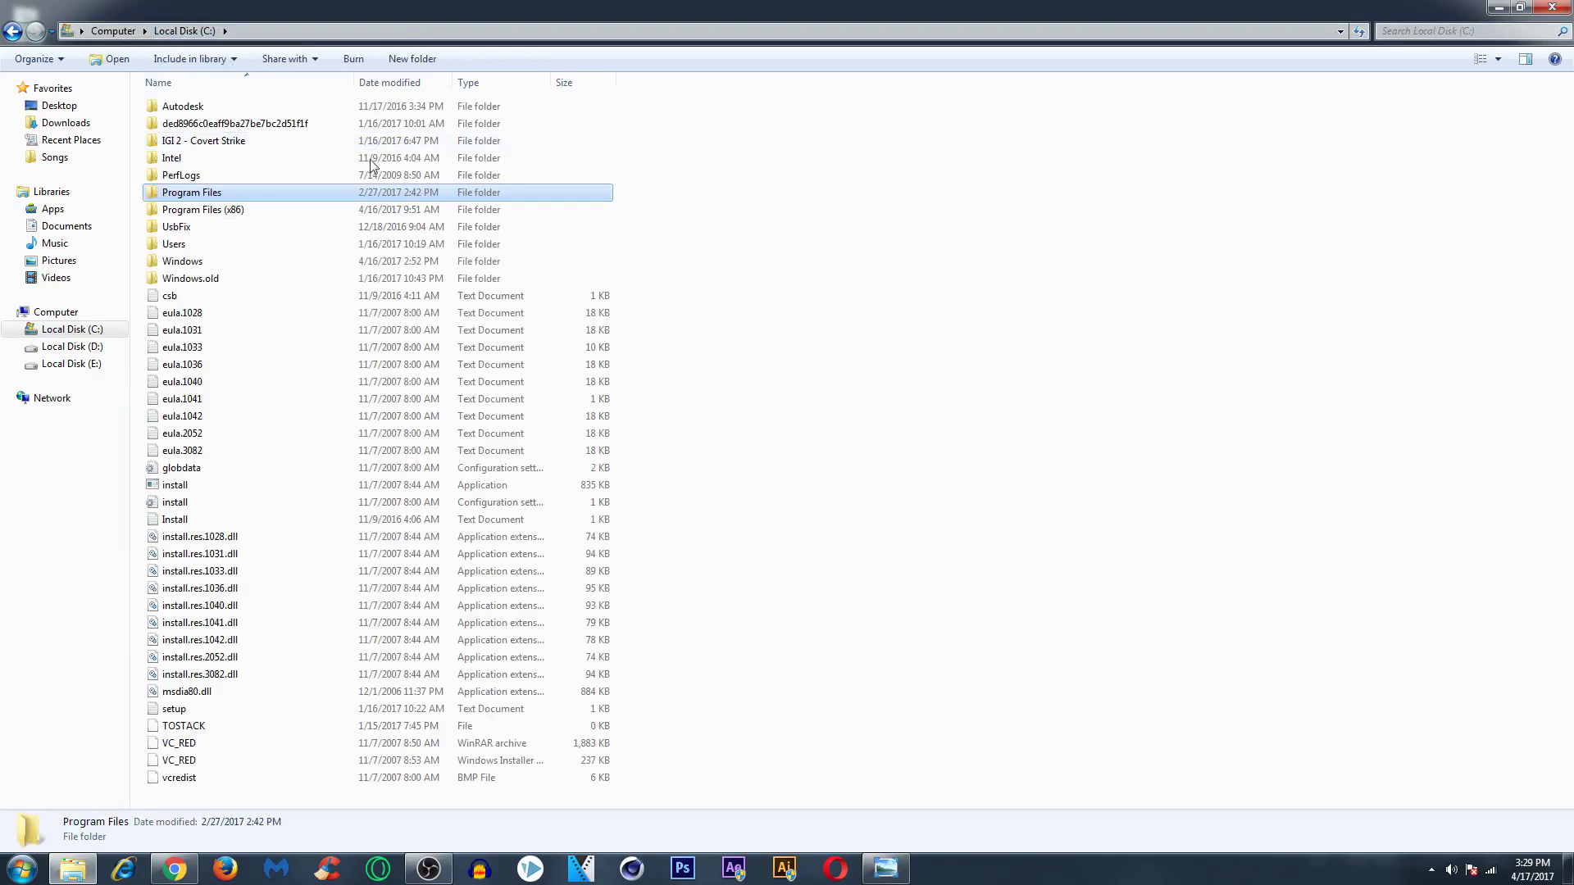
{"action": "double_click", "coordinate": [221, 195]}
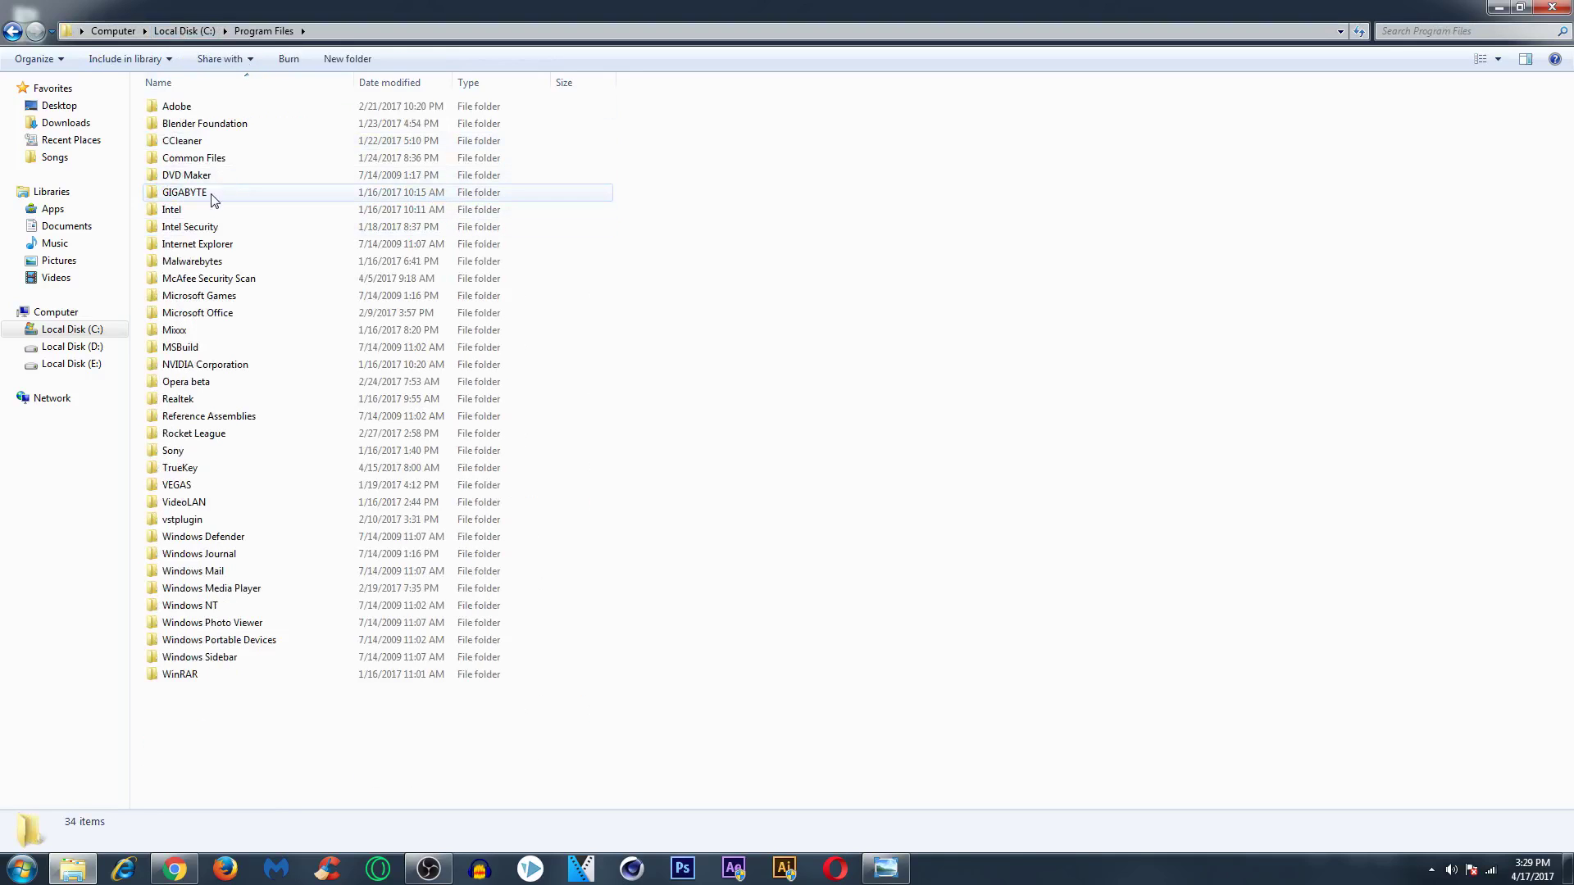
{"action": "double_click", "coordinate": [201, 123]}
{"action": "double_click", "coordinate": [193, 108]}
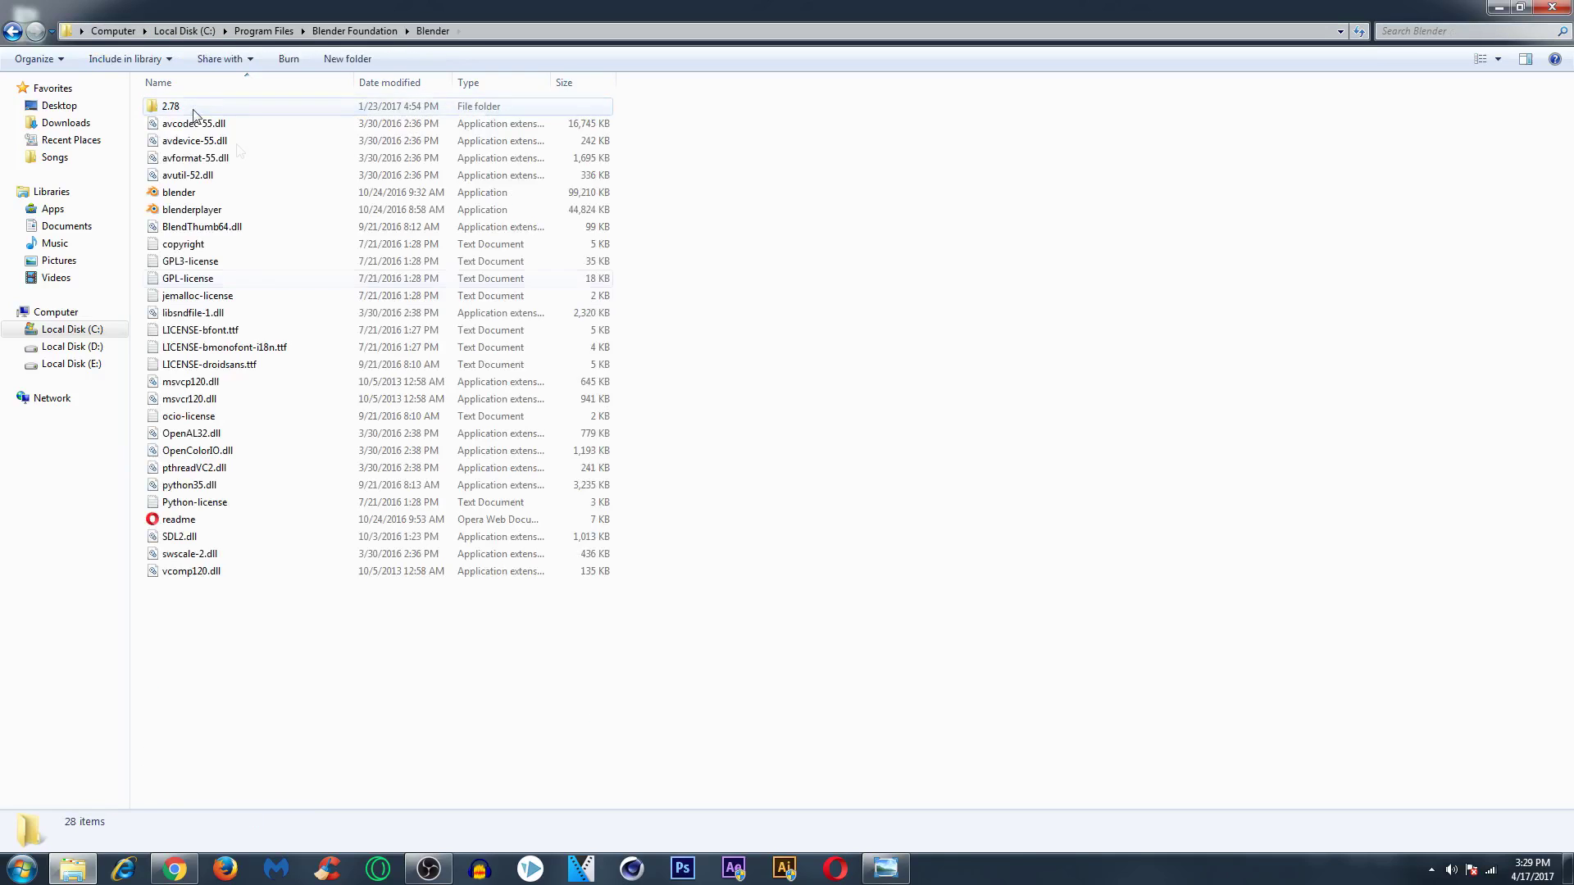
{"action": "left_click_drag", "start_coordinate": [367, 7], "coordinate": [555, 80]}
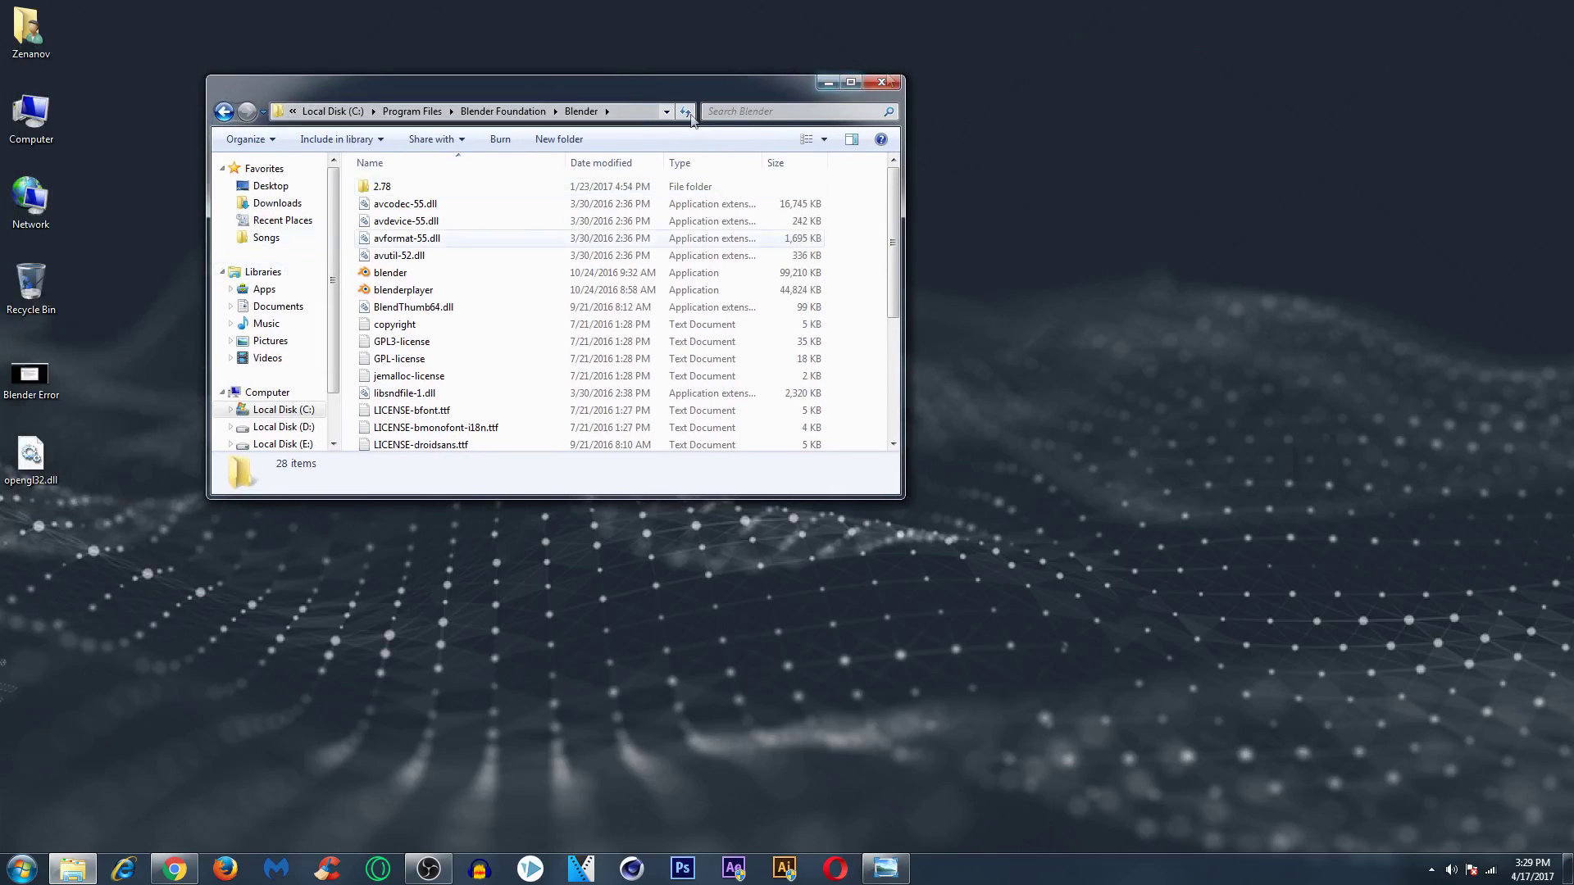
{"action": "left_click", "coordinate": [45, 456]}
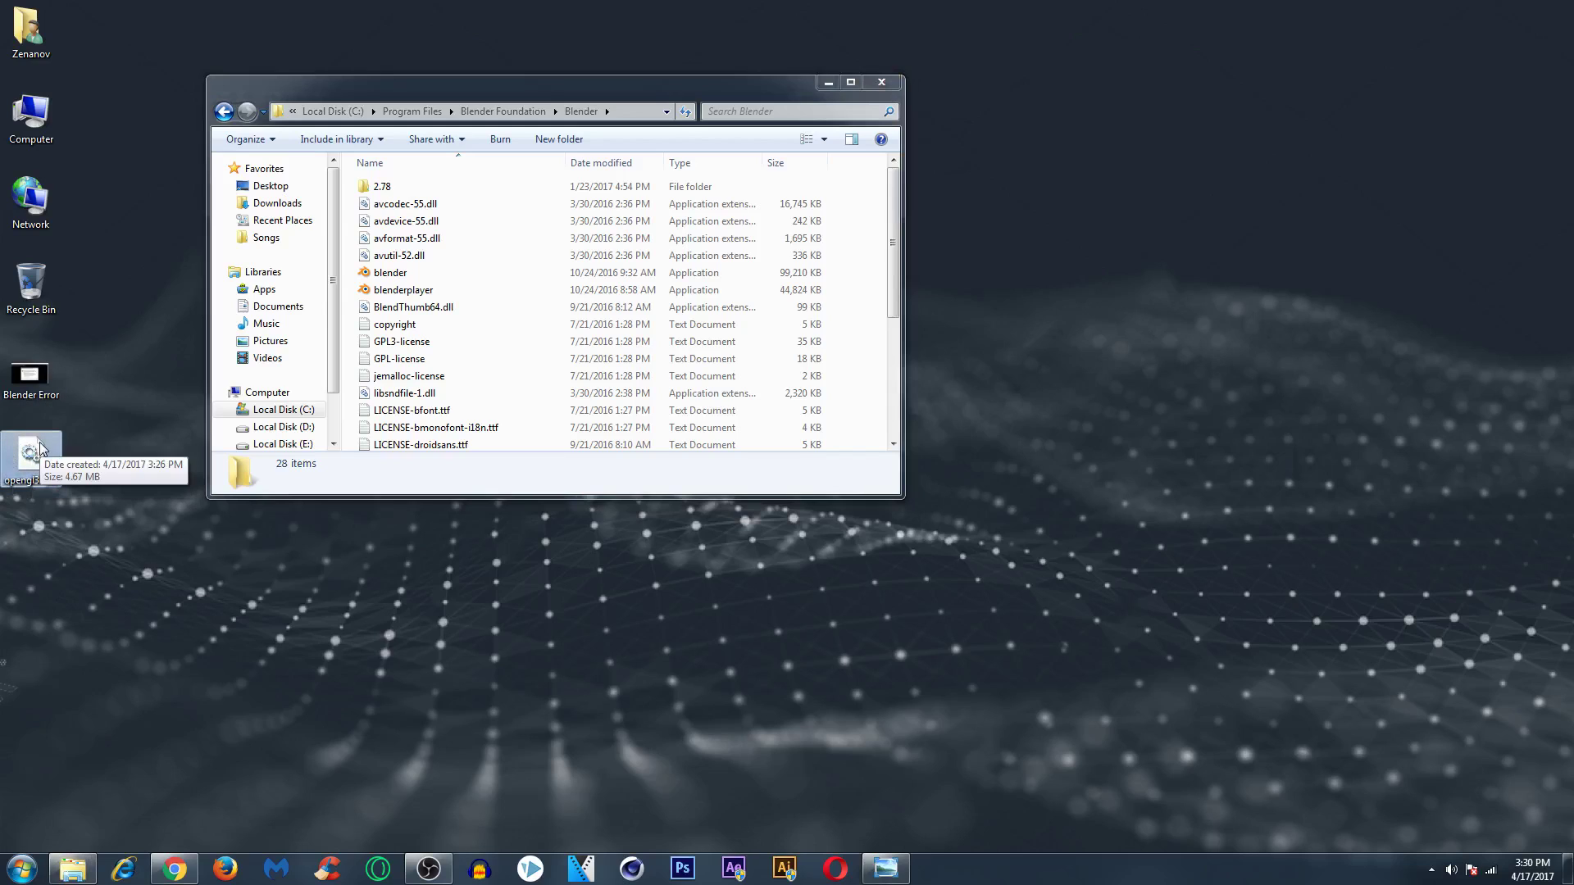
Copy opengl32.dll from the desktop into the Blender folder, granting administrator permission.
{"action": "right_click", "coordinate": [40, 443]}
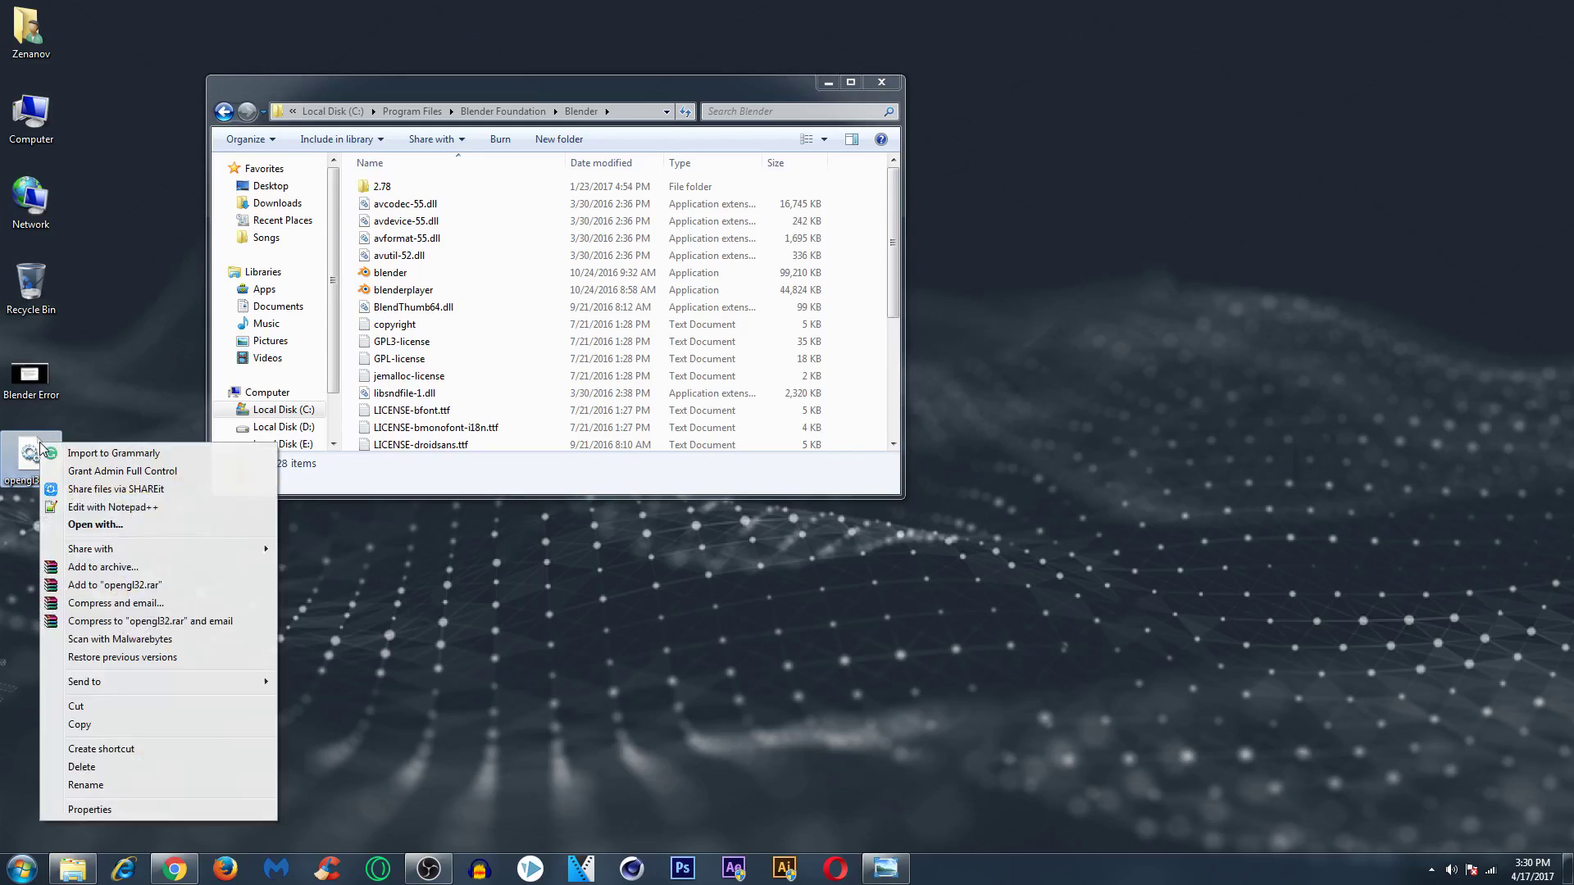
{"action": "left_click", "coordinate": [91, 727]}
{"action": "left_click", "coordinate": [850, 82]}
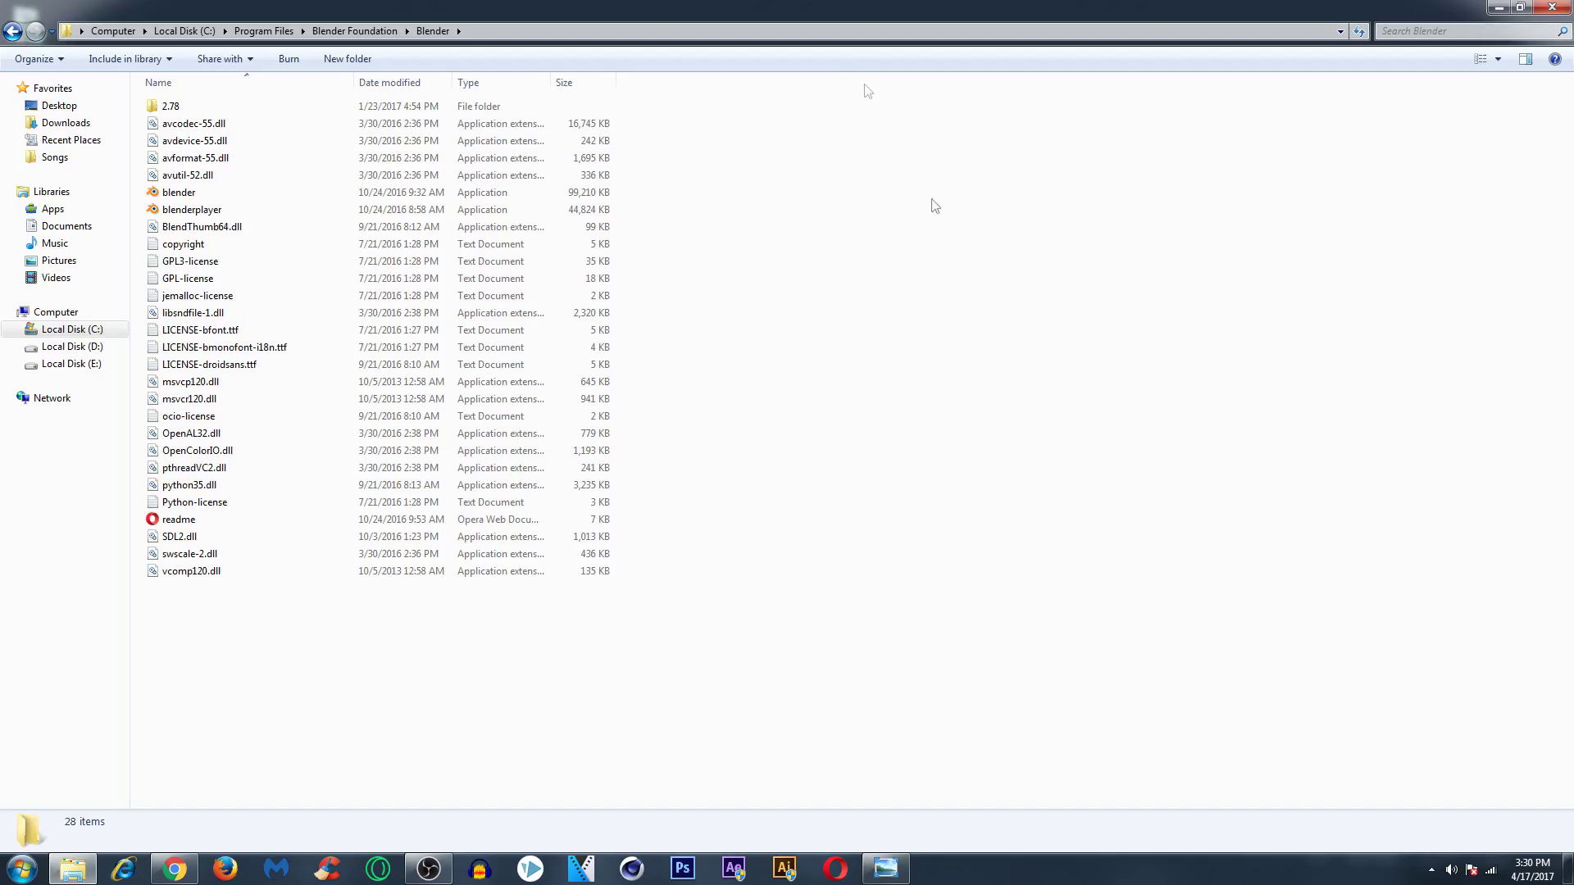
{"action": "right_click", "coordinate": [762, 374]}
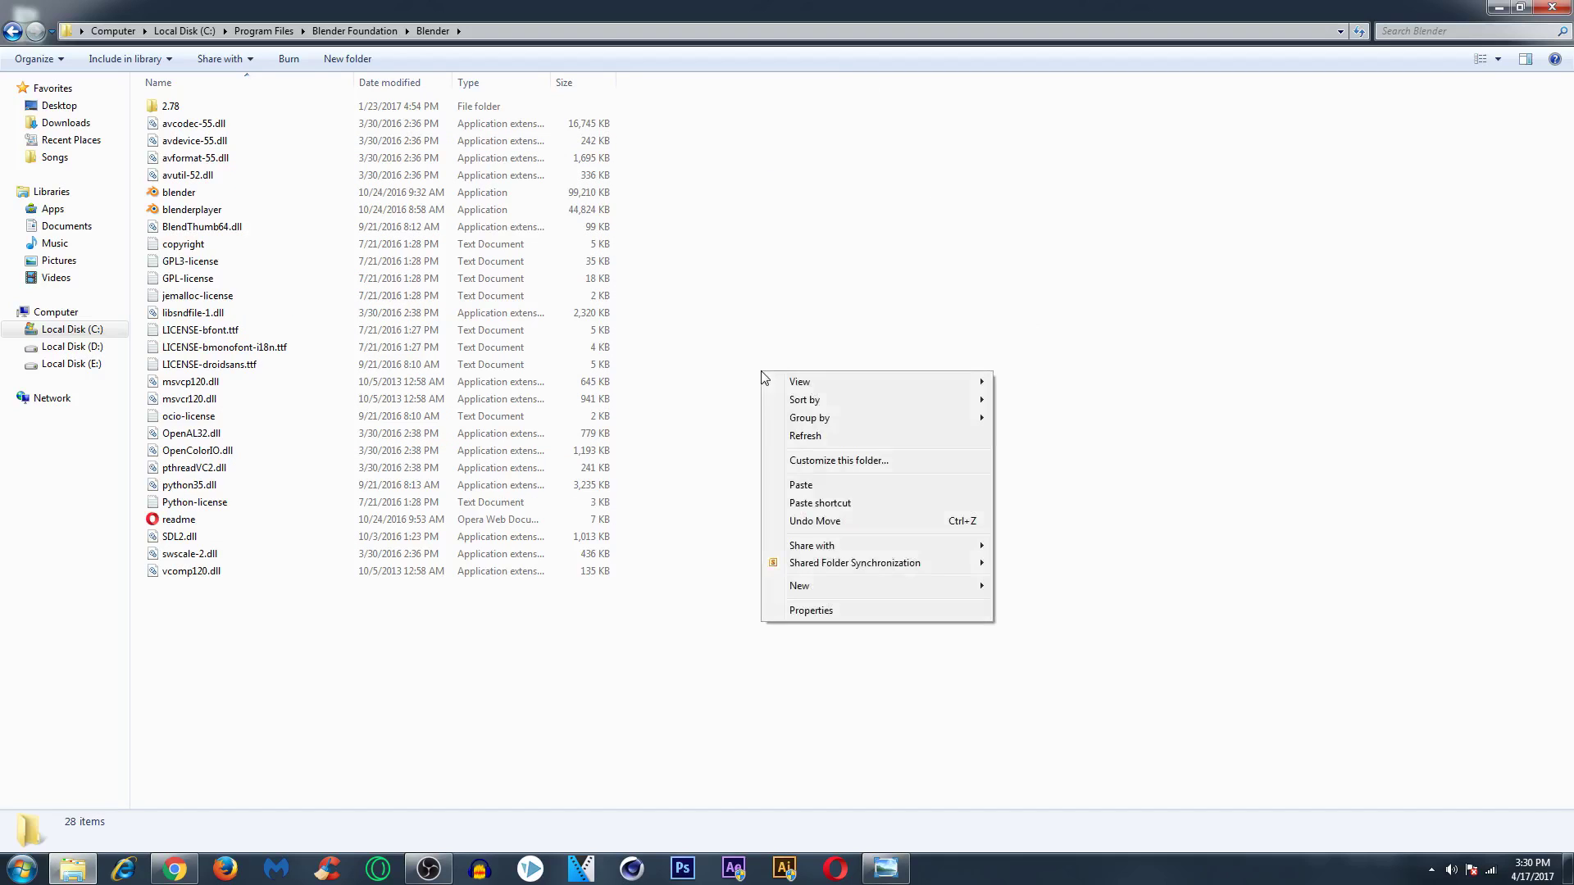
{"action": "left_click", "coordinate": [800, 487]}
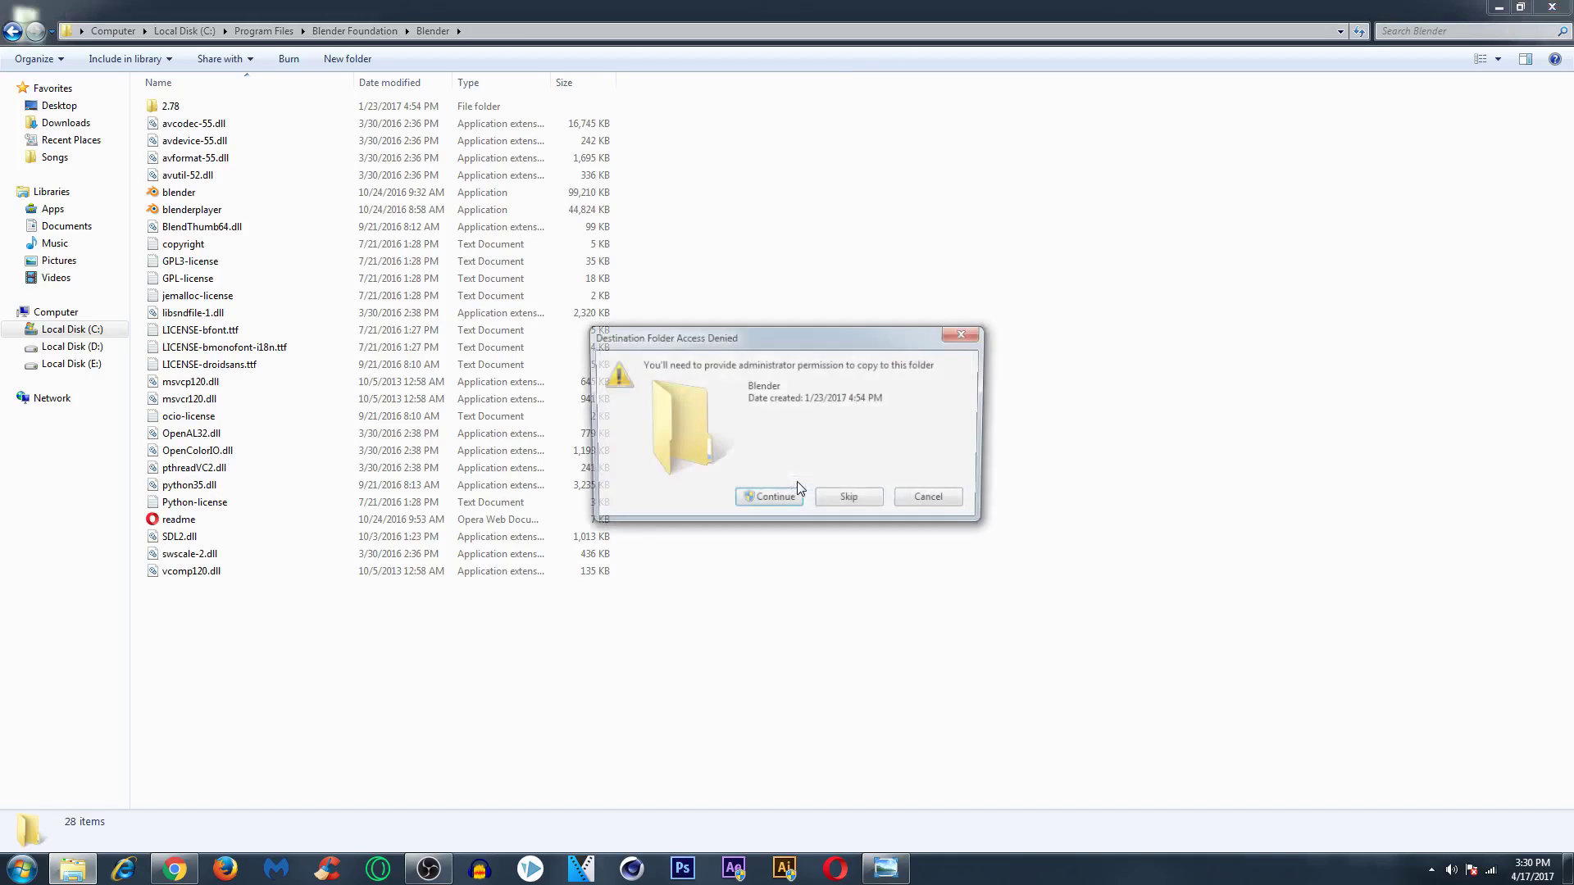
{"action": "left_click", "coordinate": [774, 501]}
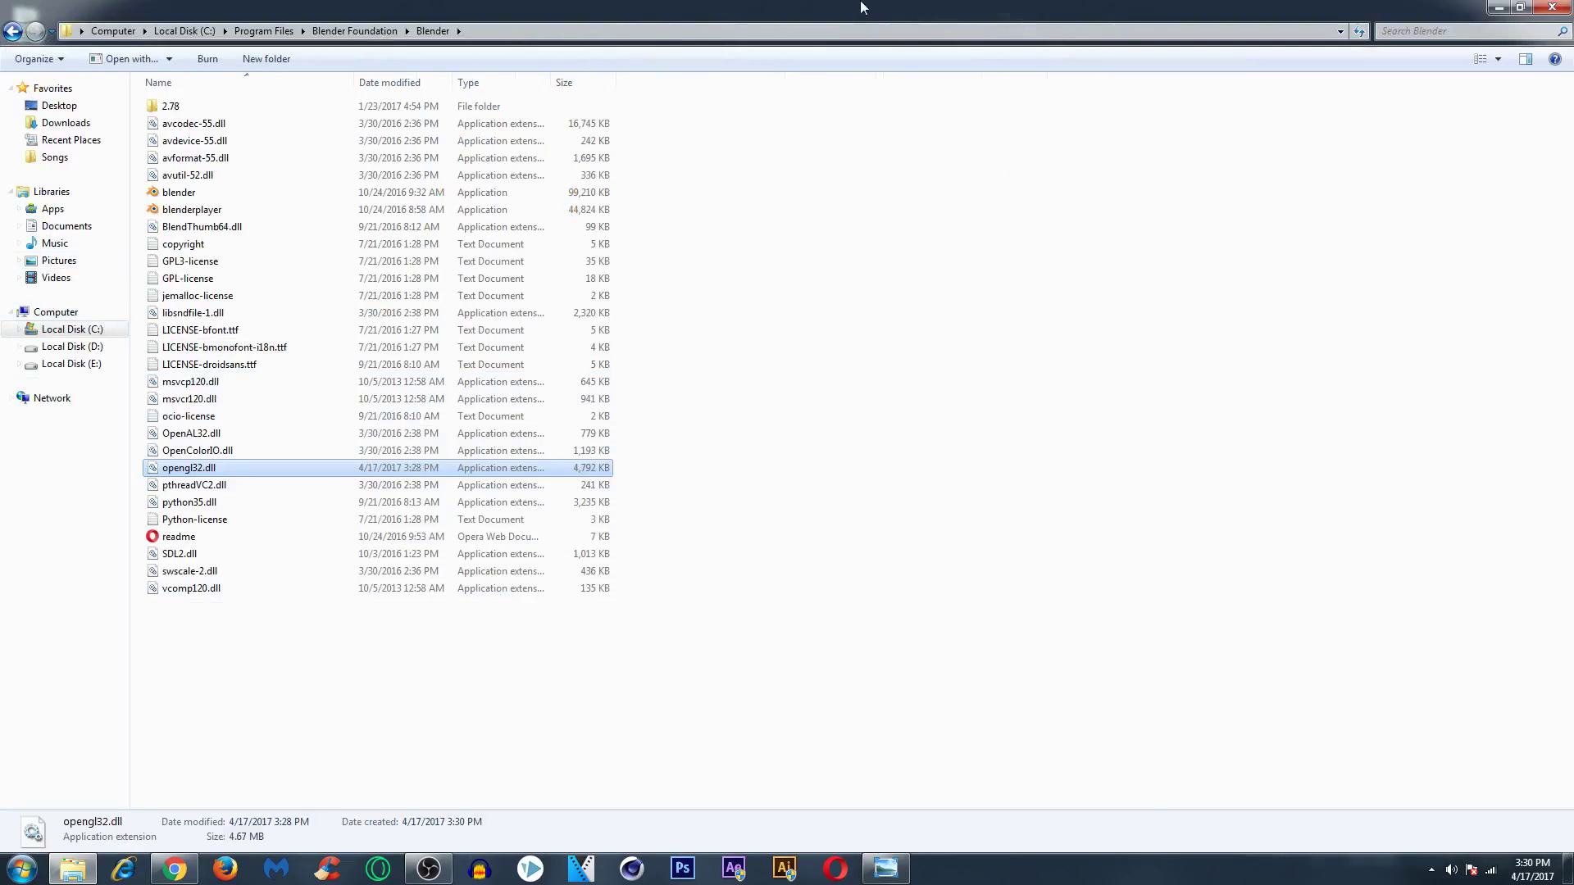
{"action": "double_click", "coordinate": [861, 9]}
{"action": "right_click", "coordinate": [9, 373]}
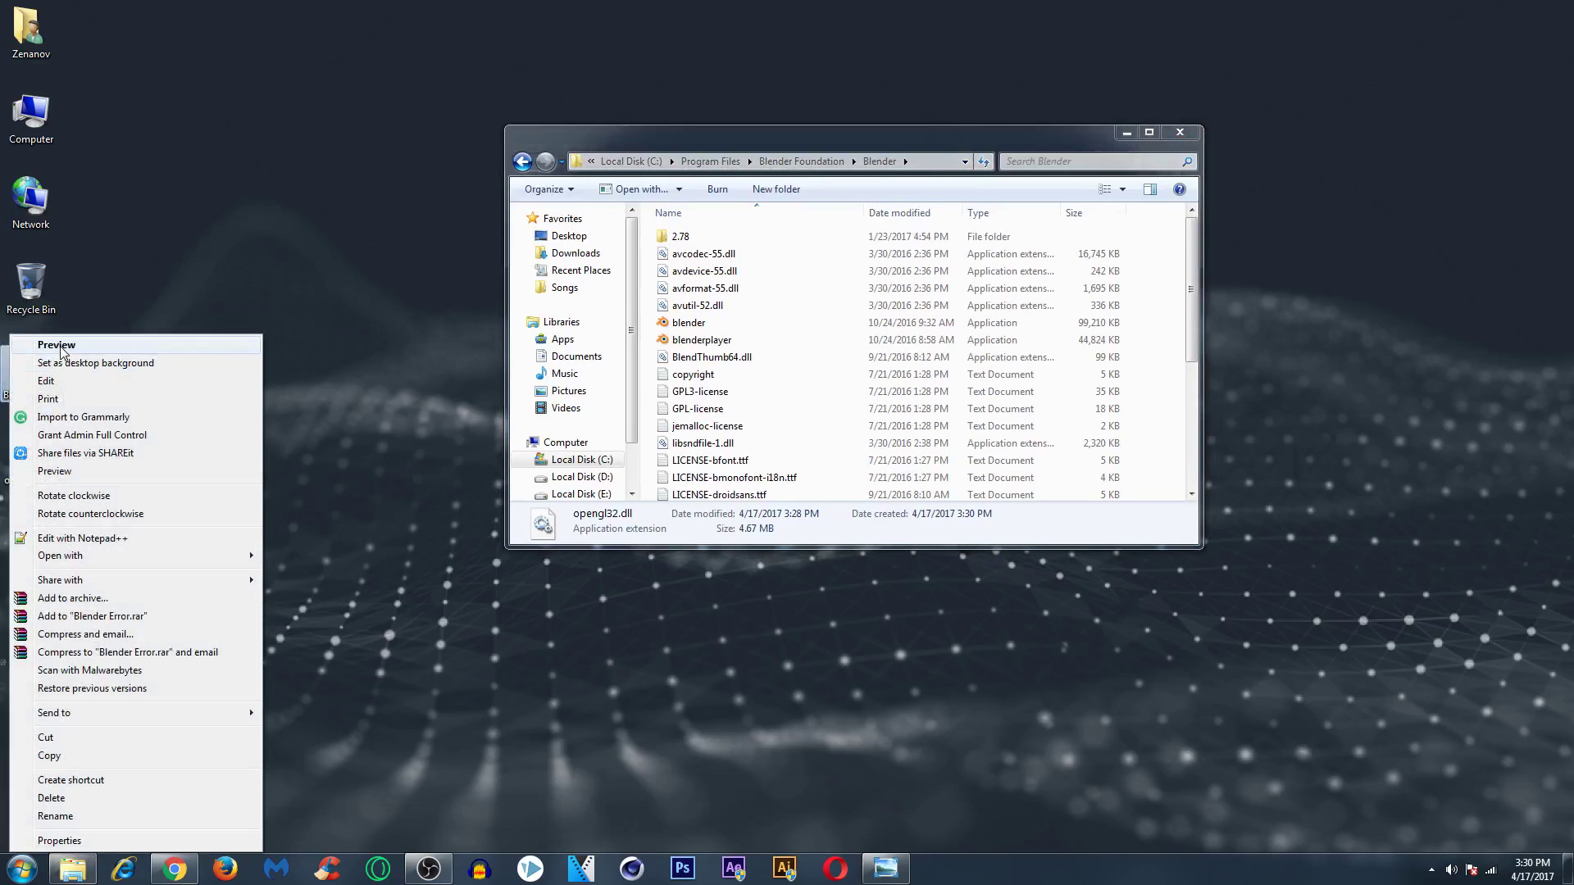
{"action": "left_click", "coordinate": [62, 348]}
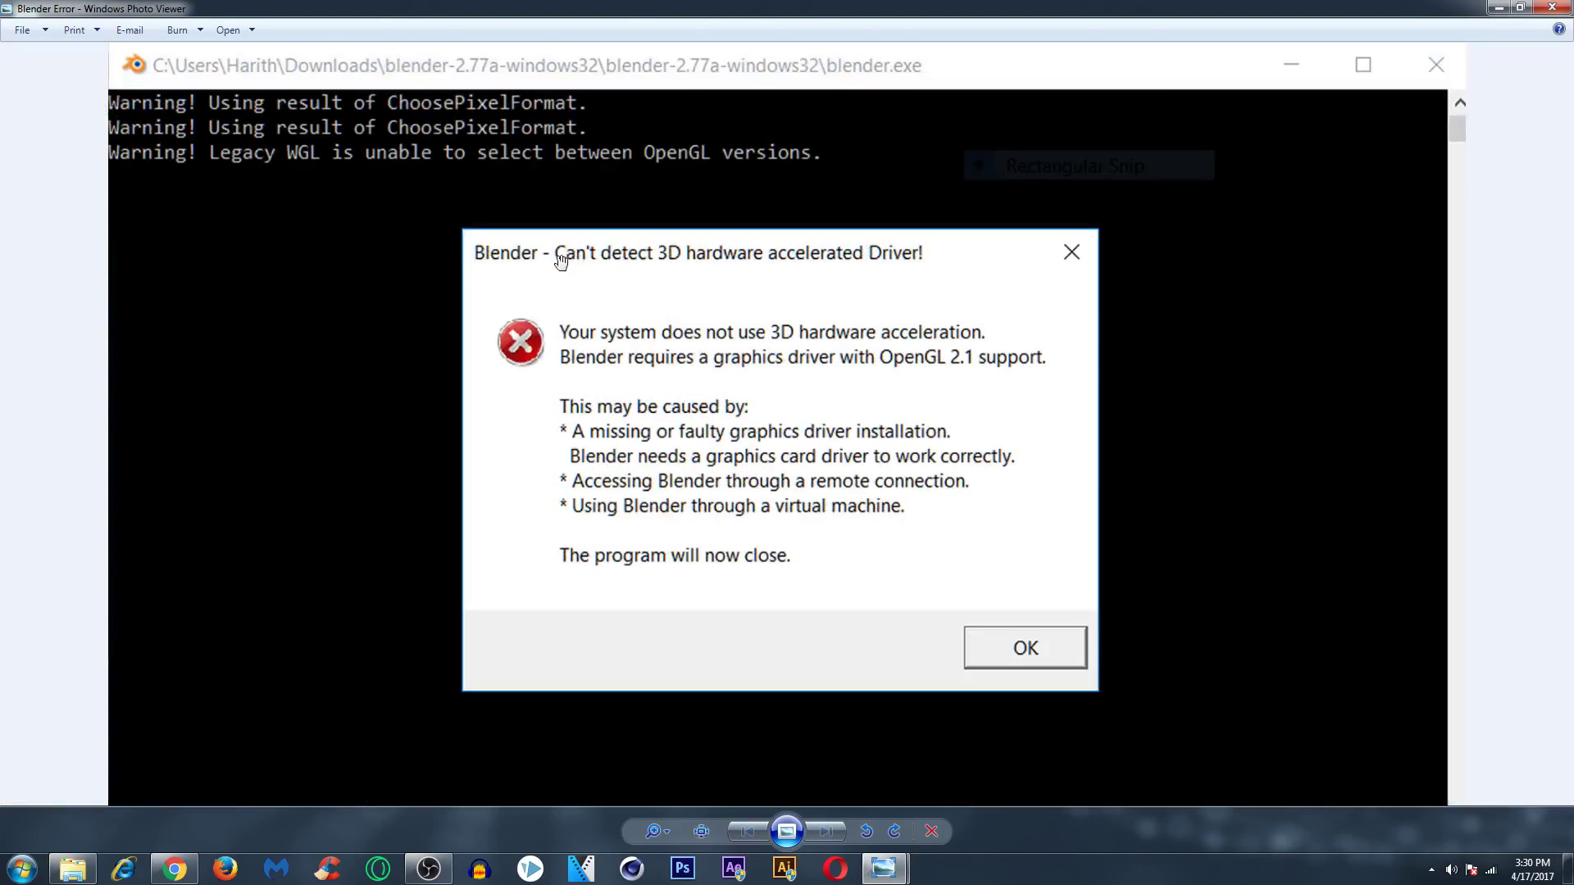
{"action": "left_click", "coordinate": [1552, 8]}
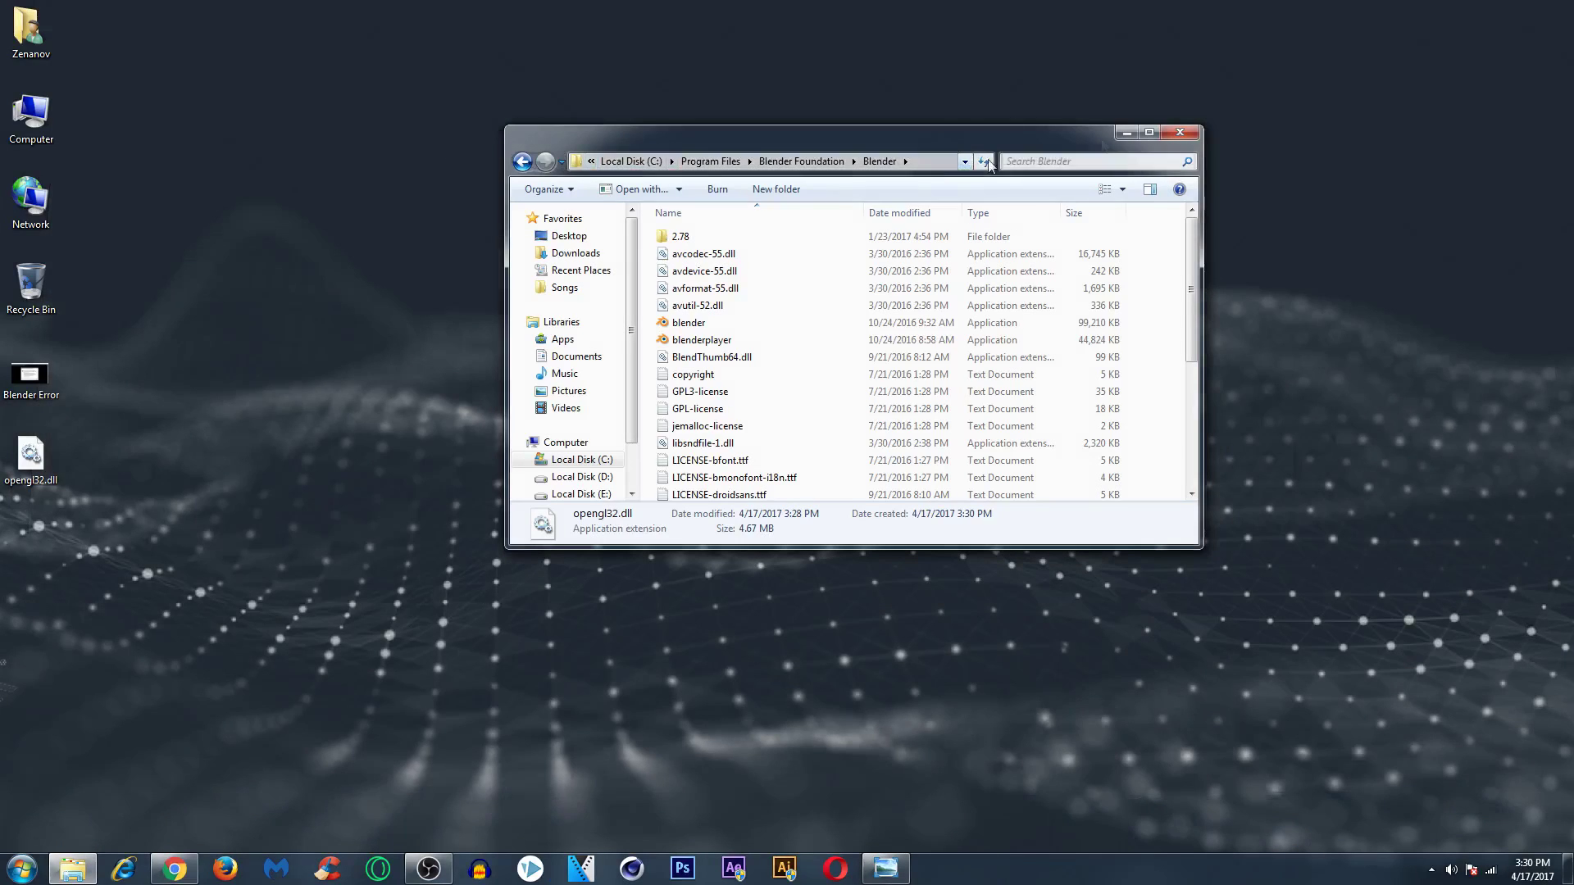
{"action": "left_click", "coordinate": [1148, 132]}
{"action": "left_click", "coordinate": [333, 727]}
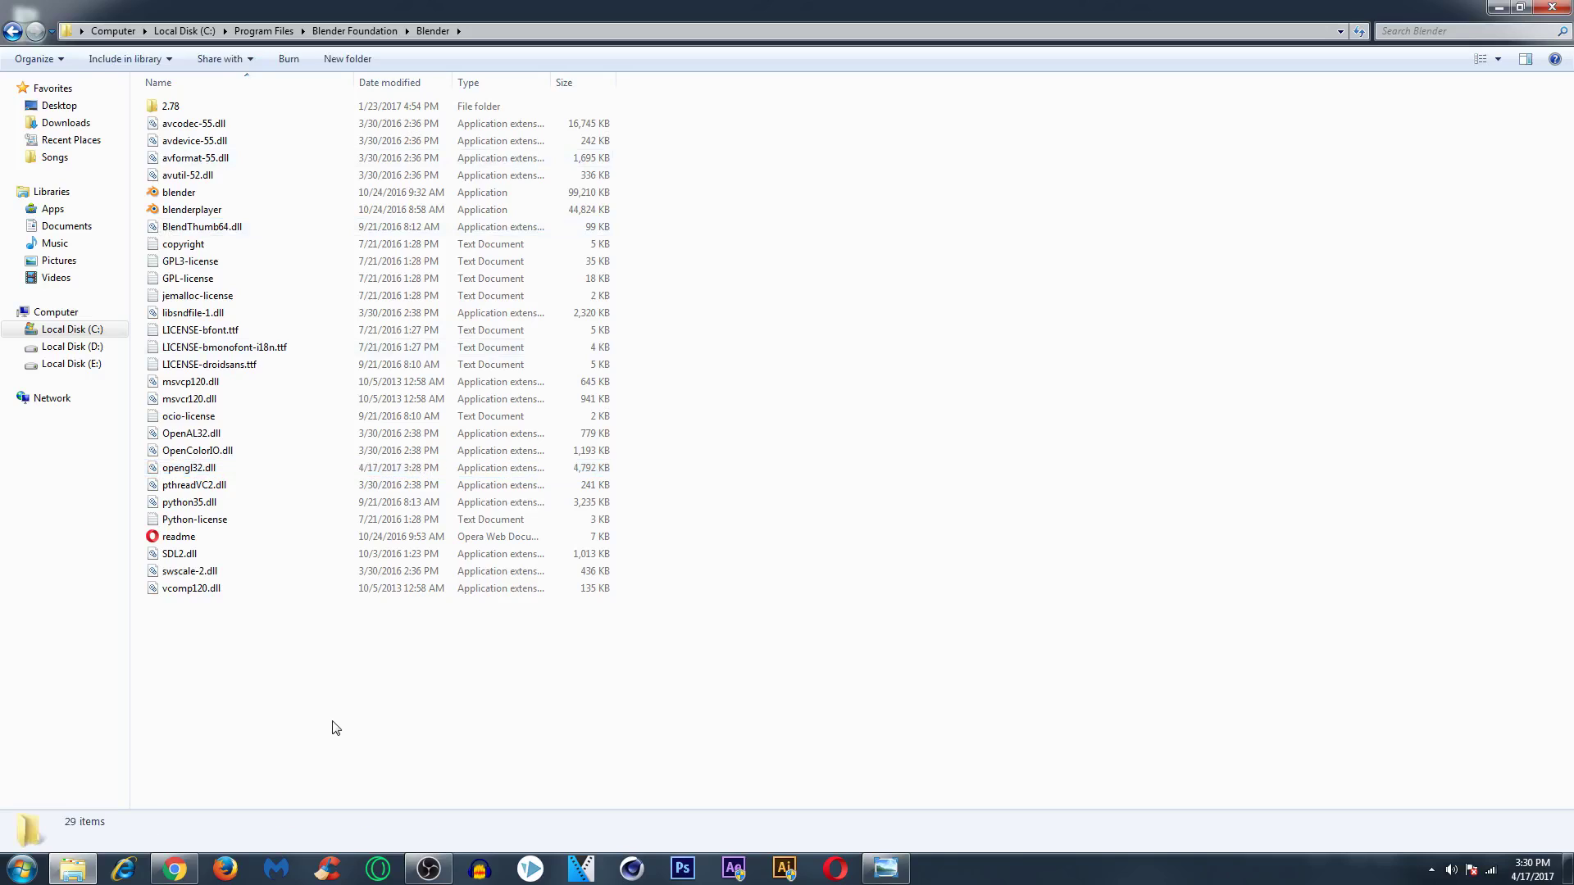
{"action": "left_click", "coordinate": [197, 469]}
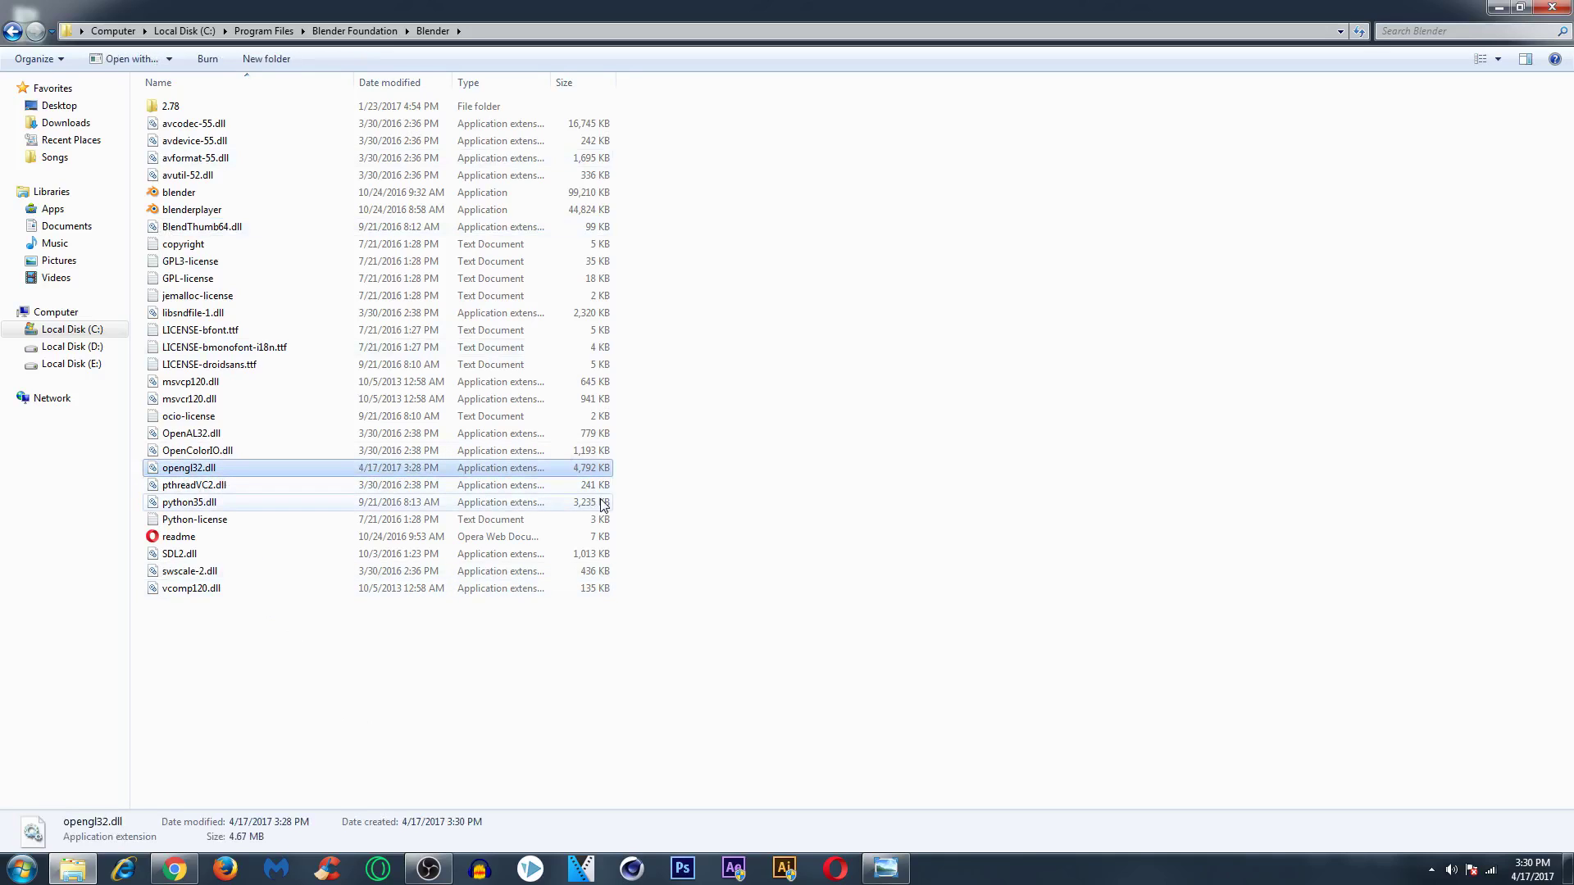
{"action": "left_click", "coordinate": [612, 723]}
{"action": "left_click_drag", "start_coordinate": [543, 623], "coordinate": [459, 475]}
{"action": "left_click", "coordinate": [434, 480]}
Minimize the Blender folder window, now holding opengl32.dll, to show the desktop.
{"action": "left_click", "coordinate": [1499, 7]}
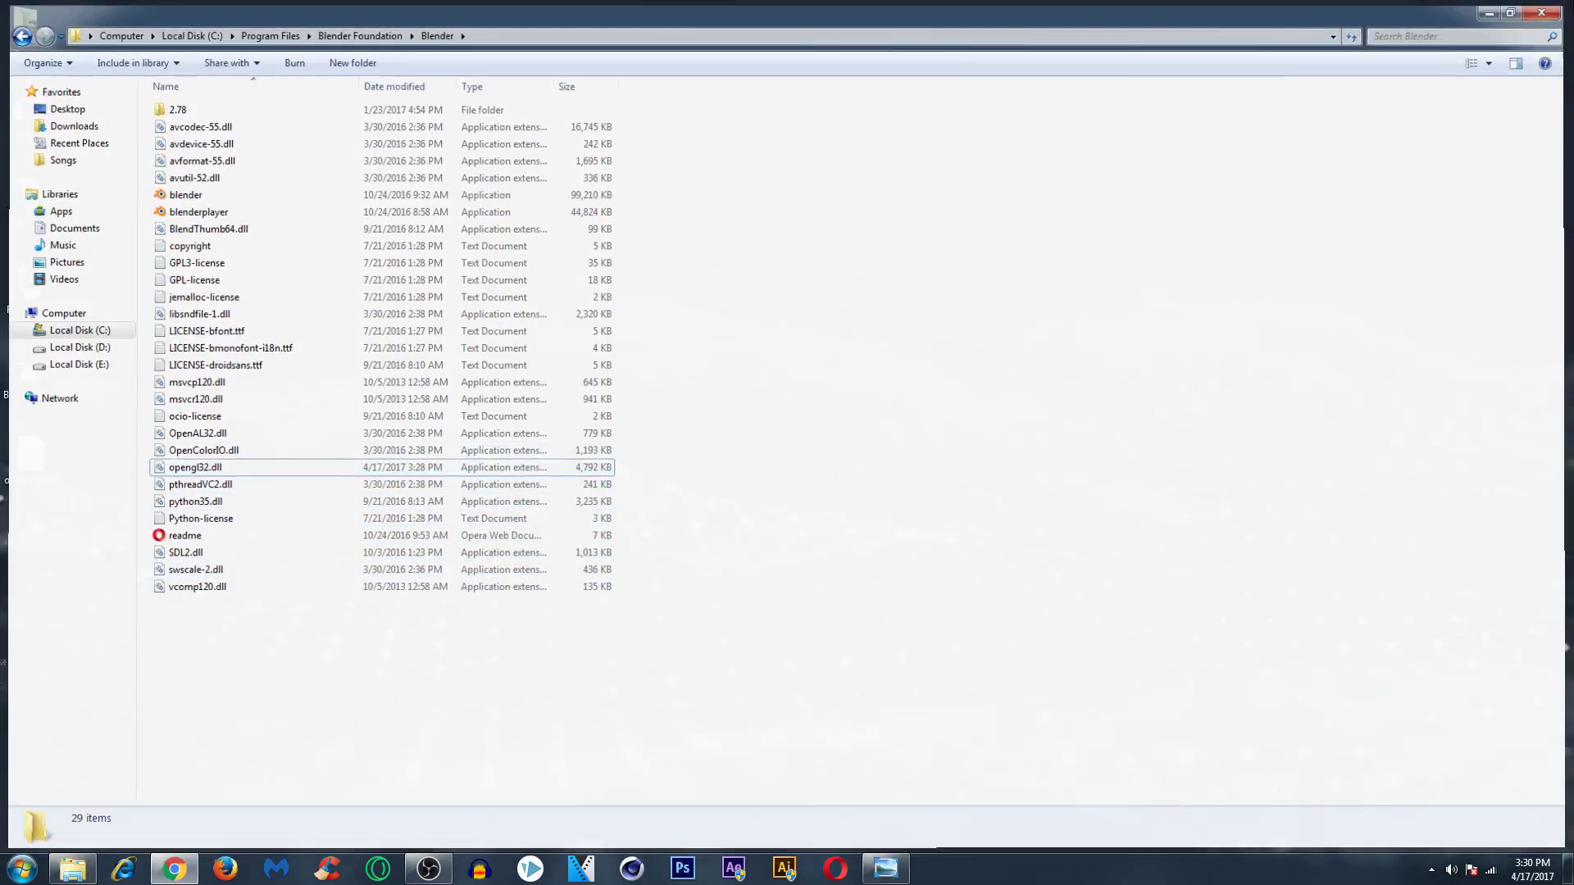